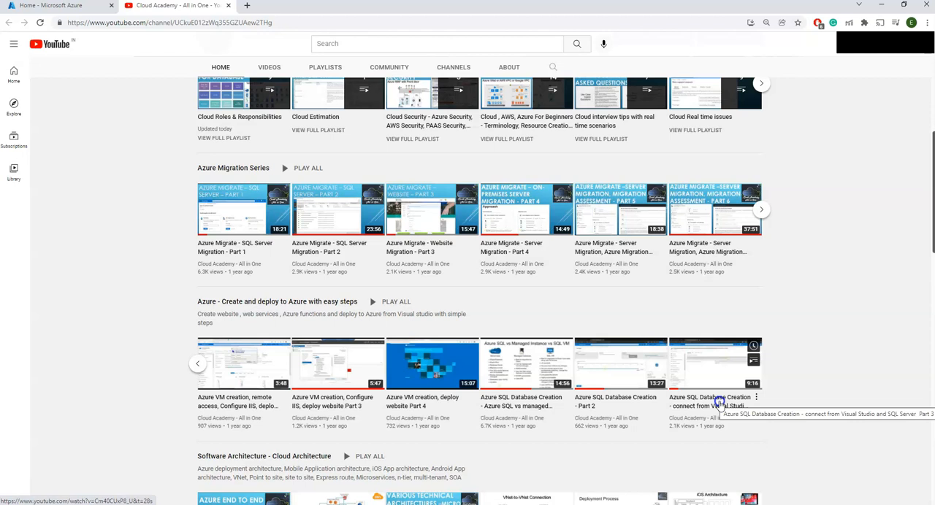
Step: Switch to the Azure portal, search for Azure SQL and open the Azure SQL service
{"action": "left_click", "coordinate": [46, 472]}
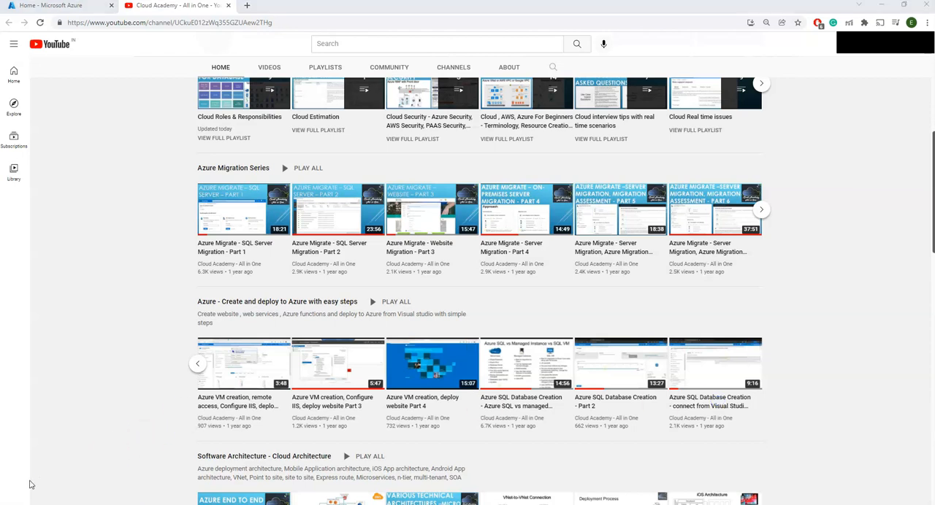
{"action": "left_click", "coordinate": [44, 6]}
{"action": "left_click", "coordinate": [325, 40]}
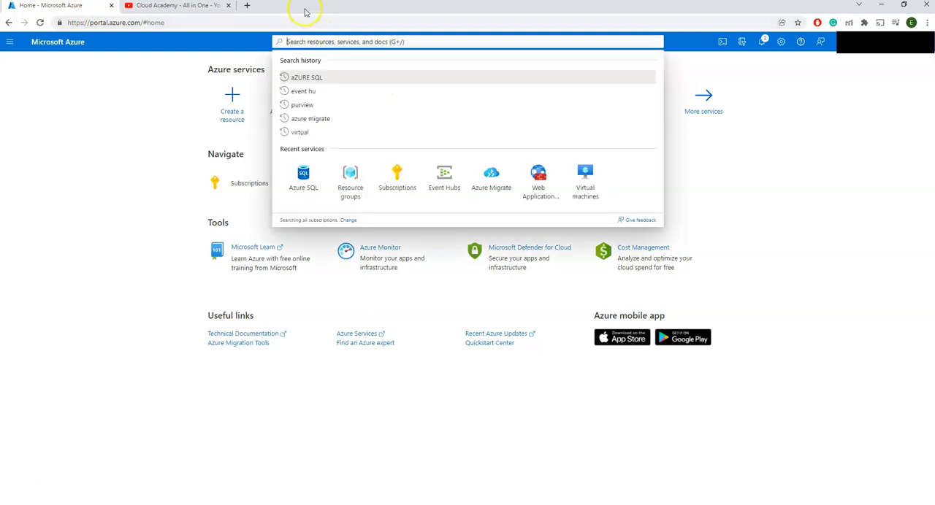
{"action": "type", "text": "azu"}
{"action": "key", "text": "BackSpace"}
{"action": "key", "text": "BackSpace"}
{"action": "key", "text": "BackSpace"}
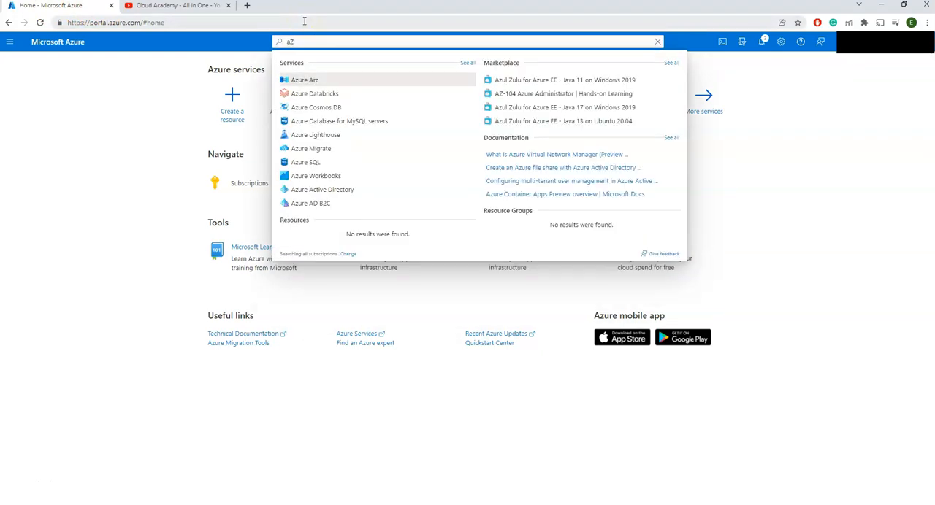
{"action": "type", "text": "Azure SQL"}
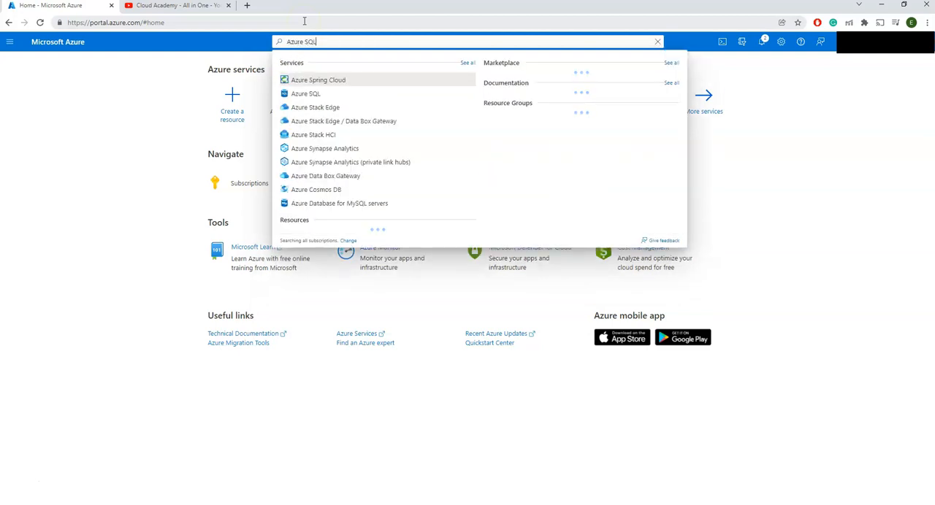
{"action": "left_click", "coordinate": [305, 94]}
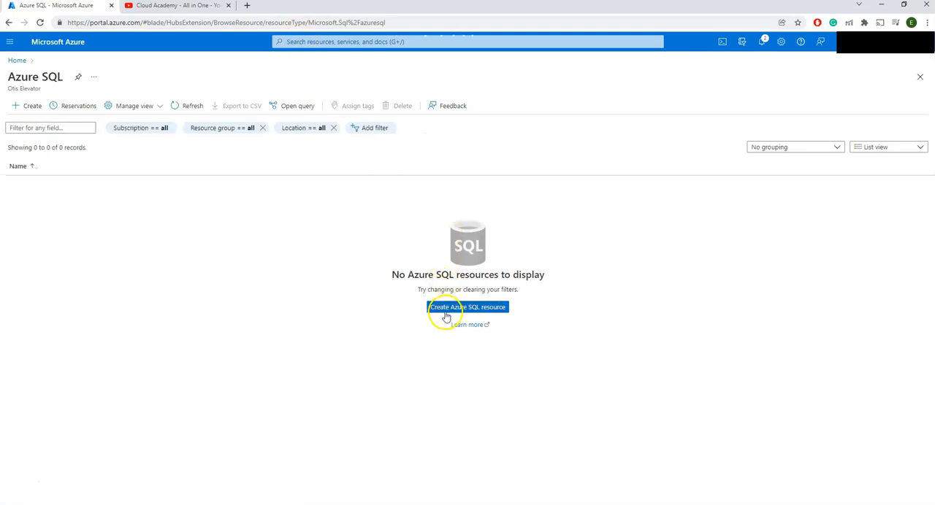
Step: Start creating an Azure SQL resource, using the SQL databases option with the Single database resource type
{"action": "left_click", "coordinate": [449, 314]}
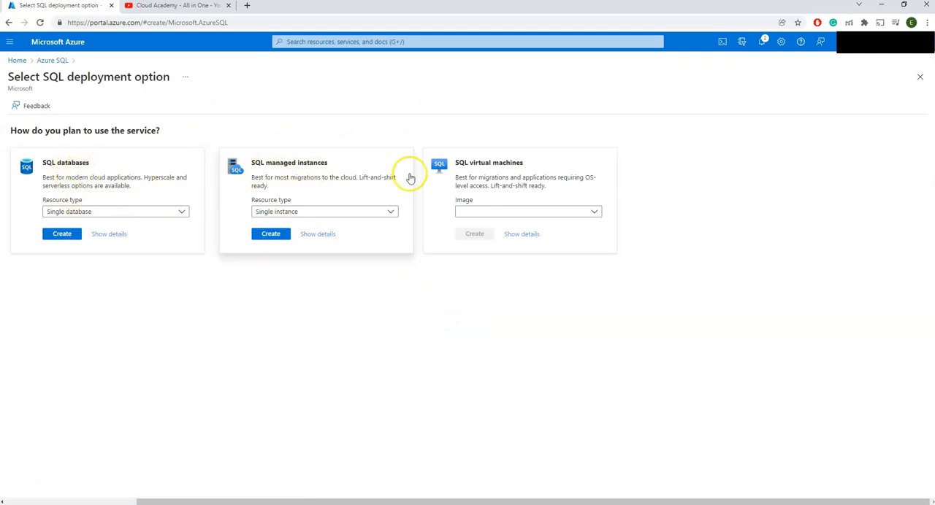
{"action": "left_click", "coordinate": [175, 6]}
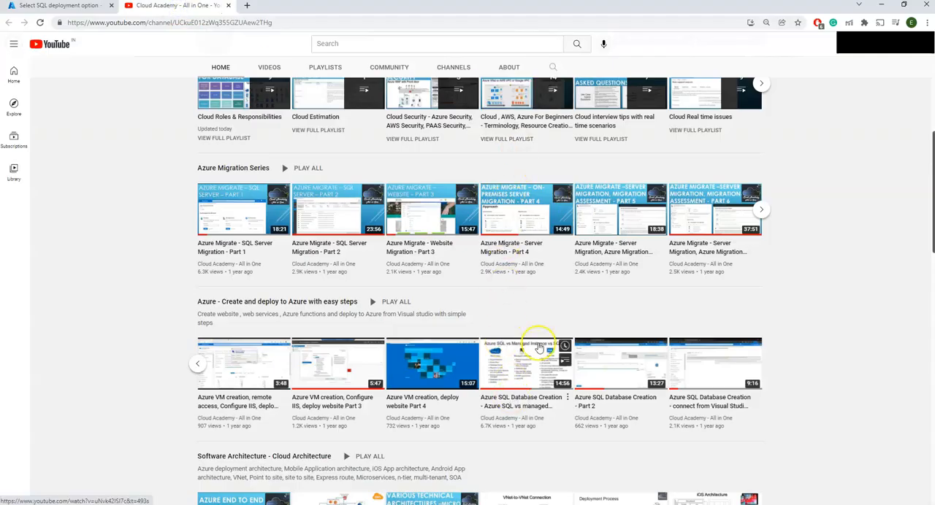
{"action": "left_click", "coordinate": [40, 11]}
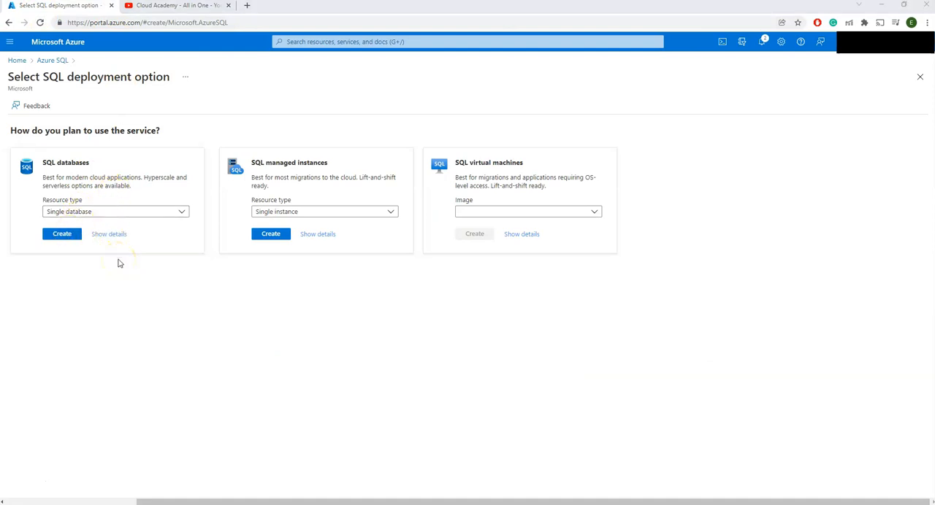
{"action": "left_click", "coordinate": [67, 211]}
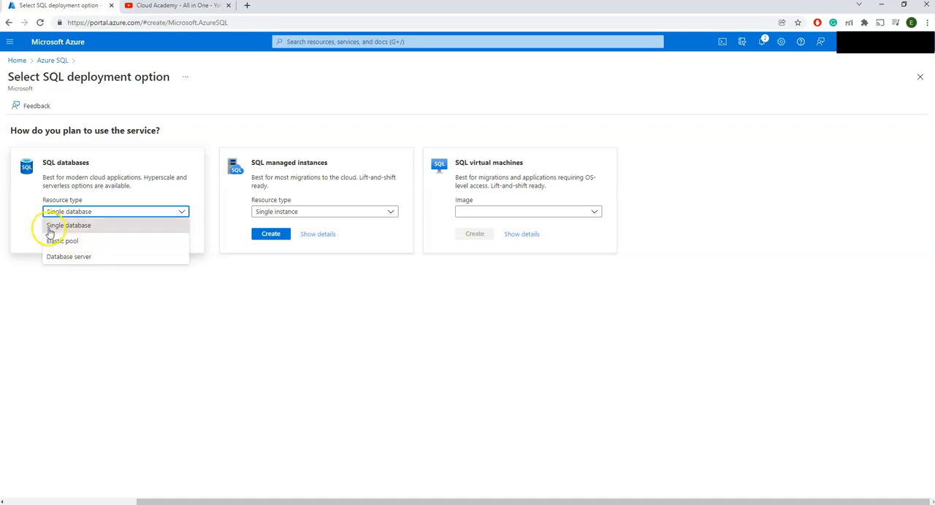
{"action": "left_click", "coordinate": [90, 225]}
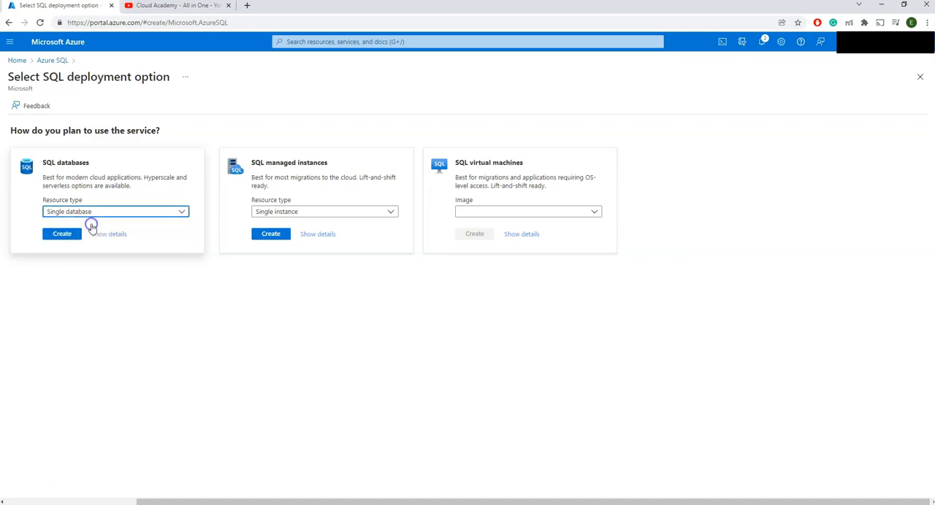
{"action": "left_click", "coordinate": [69, 234]}
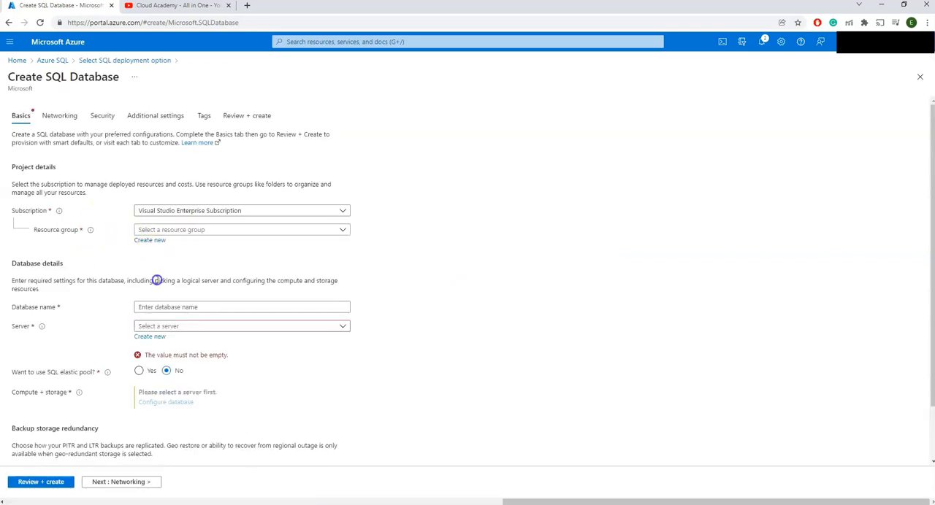
Step: Examine the backup storage redundancy options and compare them with the availability zones diagram in the Microsoft documentation
{"action": "scroll", "coordinate": [211, 285], "scroll_direction": "down", "scroll_amount": 1}
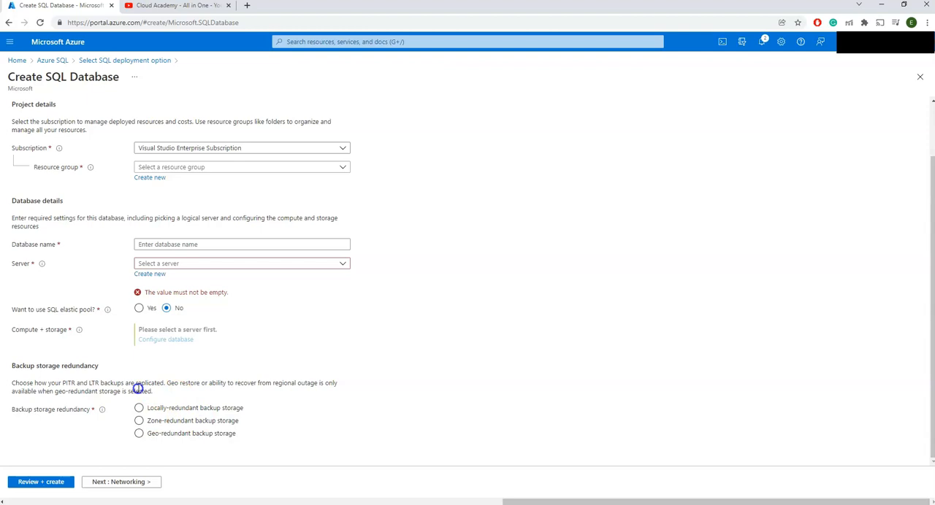
{"action": "left_click", "coordinate": [163, 421]}
{"action": "left_click", "coordinate": [182, 406]}
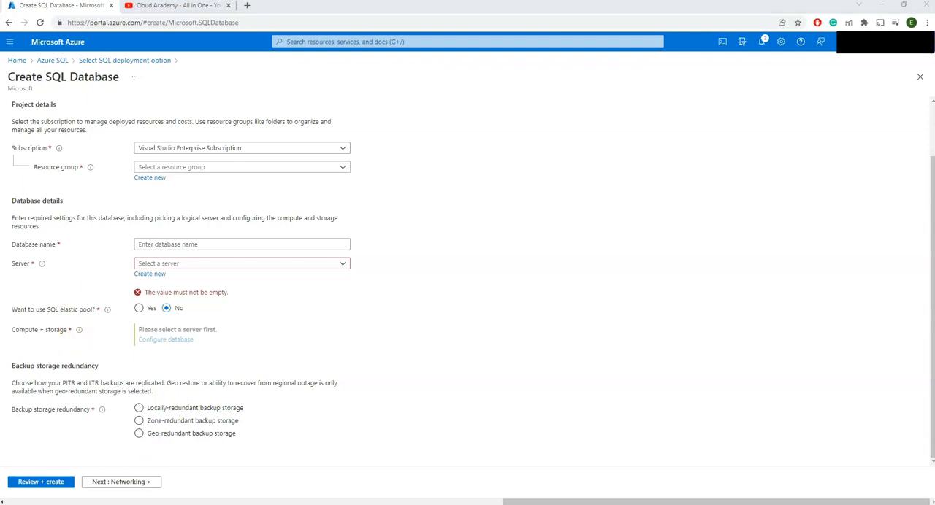
{"action": "left_click_drag", "start_coordinate": [0, 79], "coordinate": [232, 62]}
{"action": "double_click", "coordinate": [232, 61]}
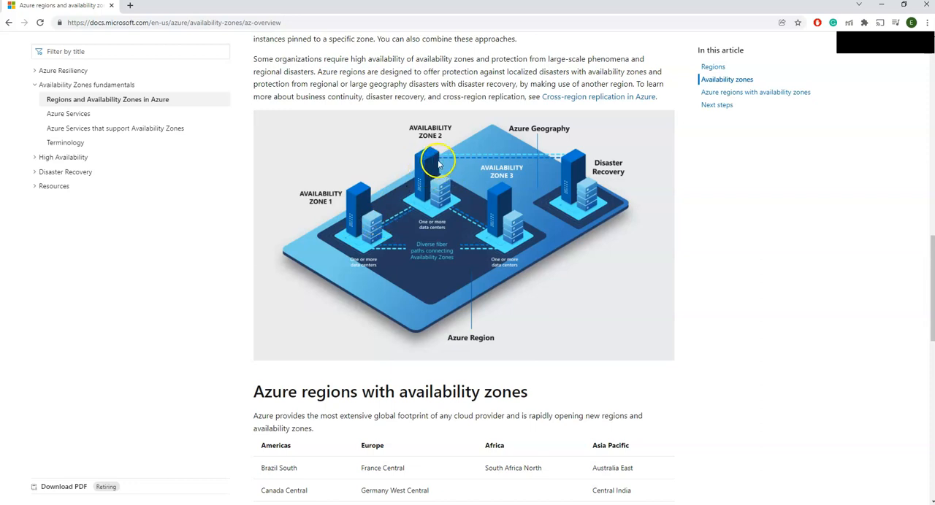
{"action": "left_click", "coordinate": [881, 4]}
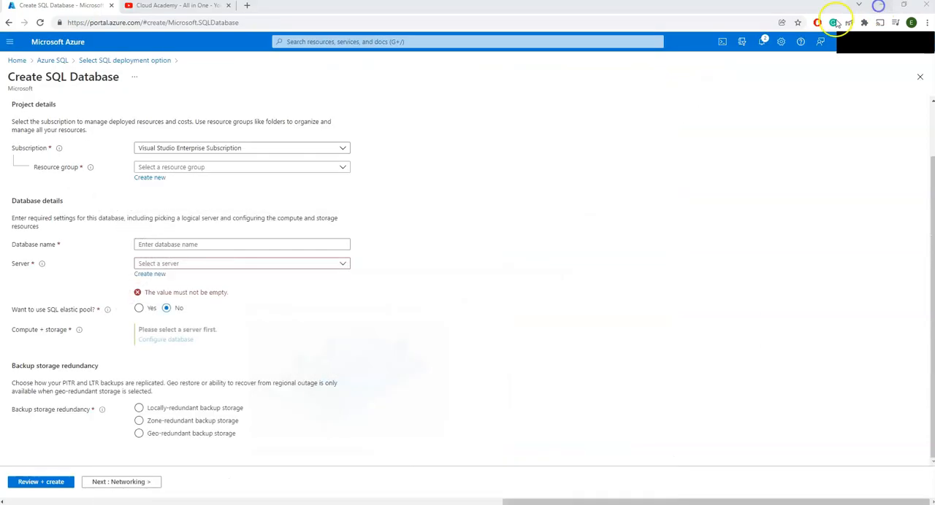
{"action": "left_click", "coordinate": [202, 422]}
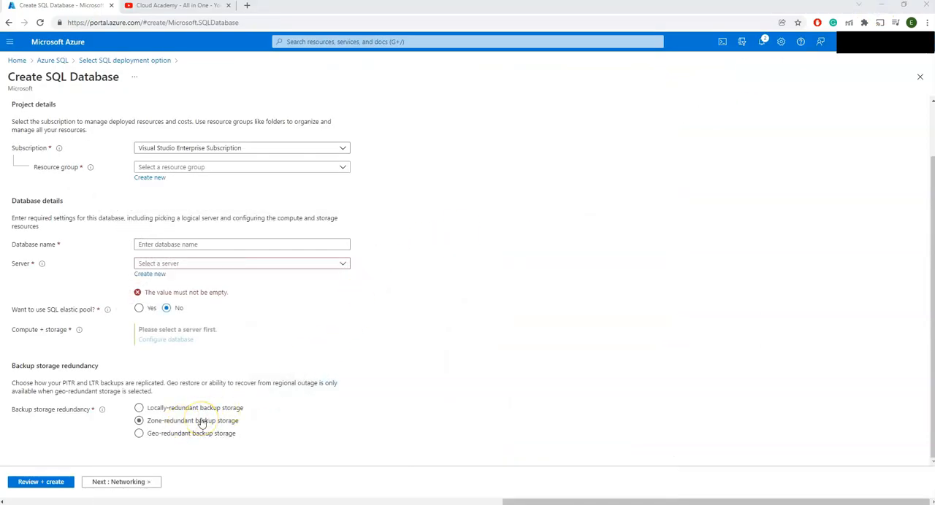
{"action": "key", "text": "alt+Tab"}
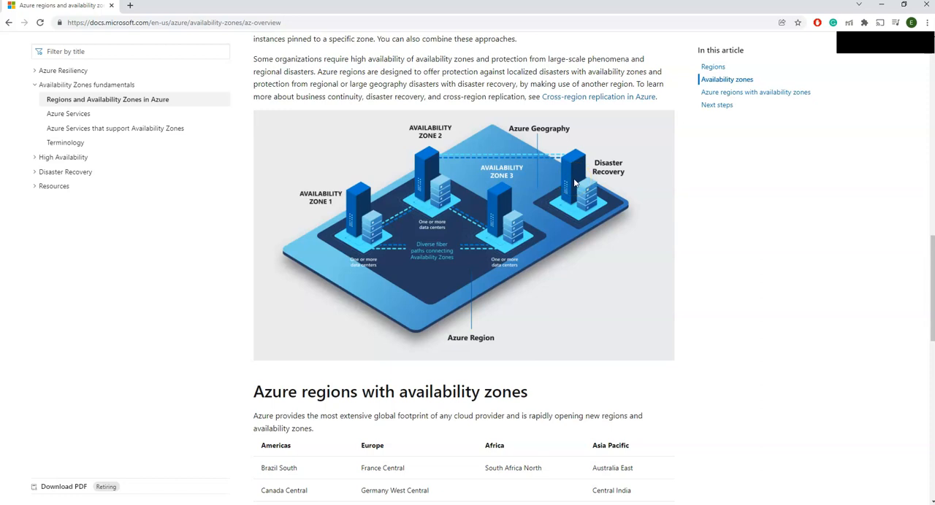
{"action": "left_click", "coordinate": [880, 5]}
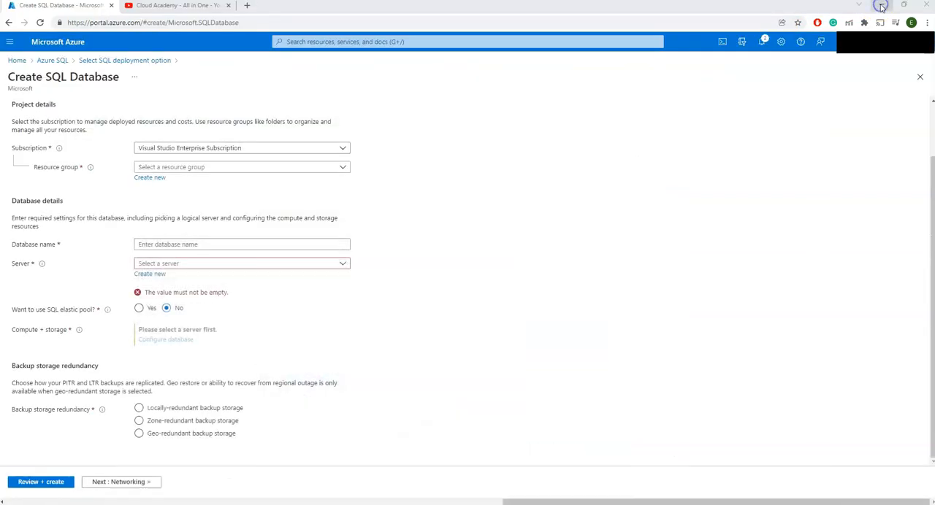
{"action": "left_click", "coordinate": [222, 435]}
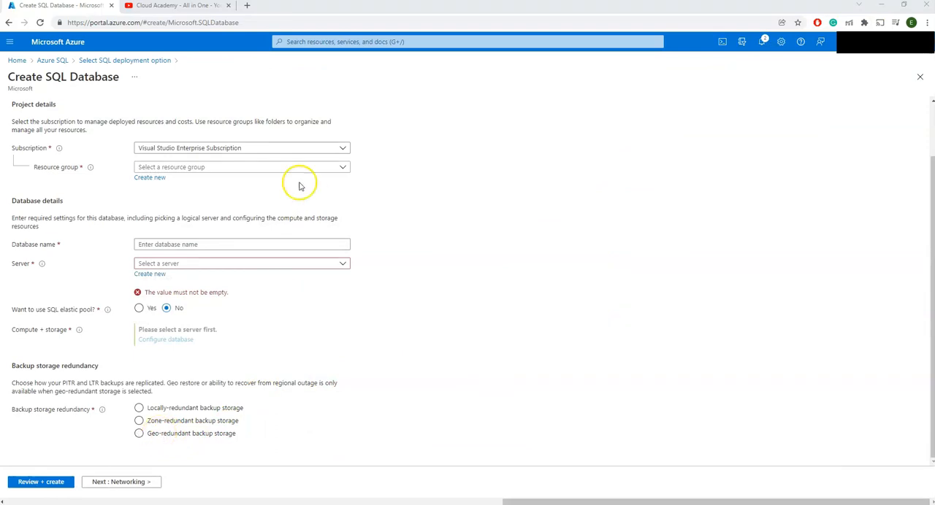
Step: Create a new resource group named AzureSqlsamplerg for the SQL database
{"action": "left_click", "coordinate": [219, 169]}
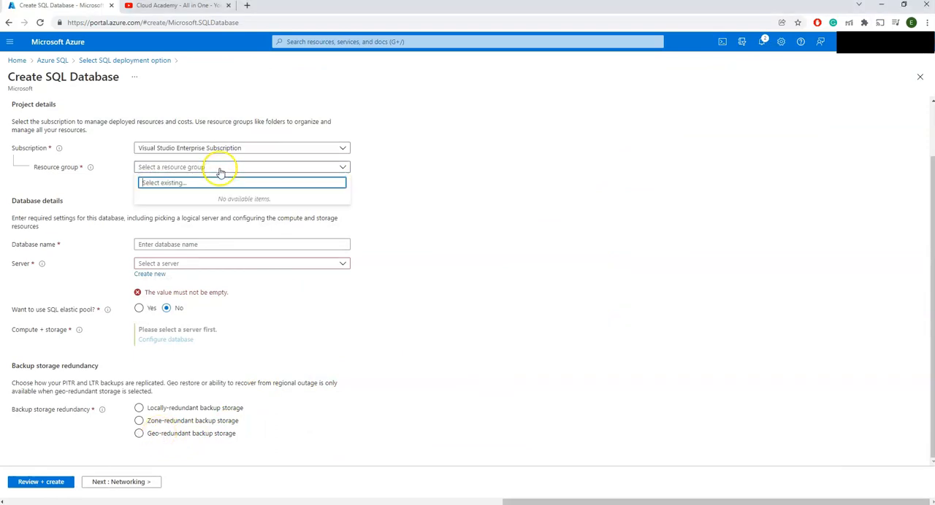
{"action": "left_click", "coordinate": [385, 191]}
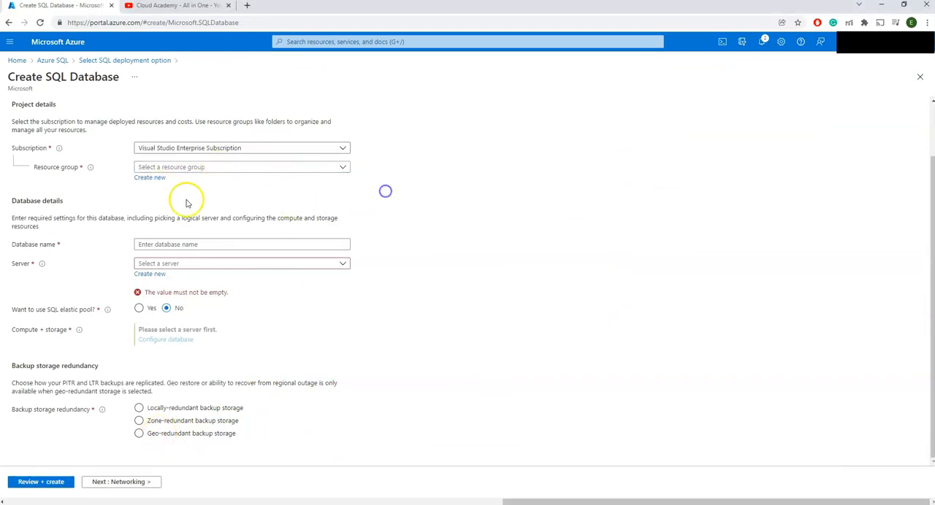
{"action": "left_click", "coordinate": [150, 179]}
{"action": "type", "text": "mysql"}
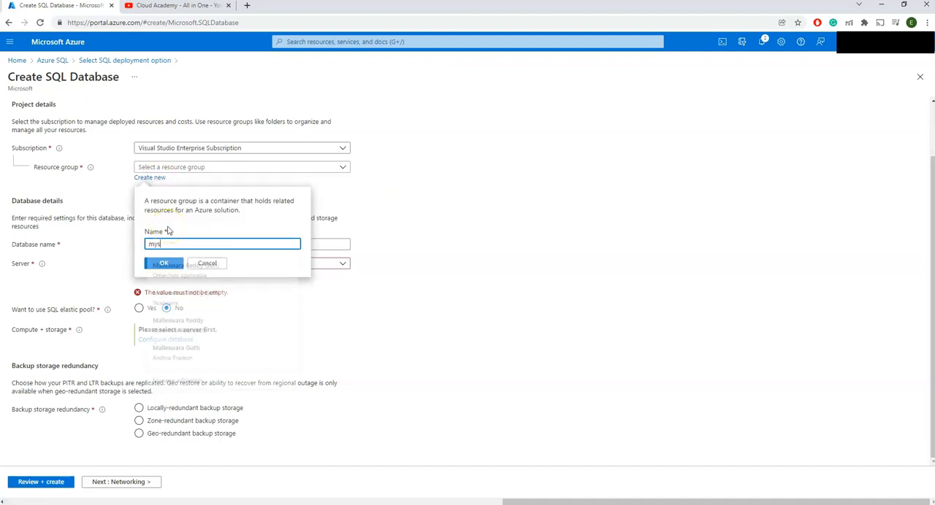
{"action": "key", "text": "BackSpace"}
{"action": "key", "text": "BackSpace"}
{"action": "key", "text": "BackSpace"}
{"action": "key", "text": "BackSpace"}
{"action": "key", "text": "BackSpace"}
{"action": "type", "text": "Az"}
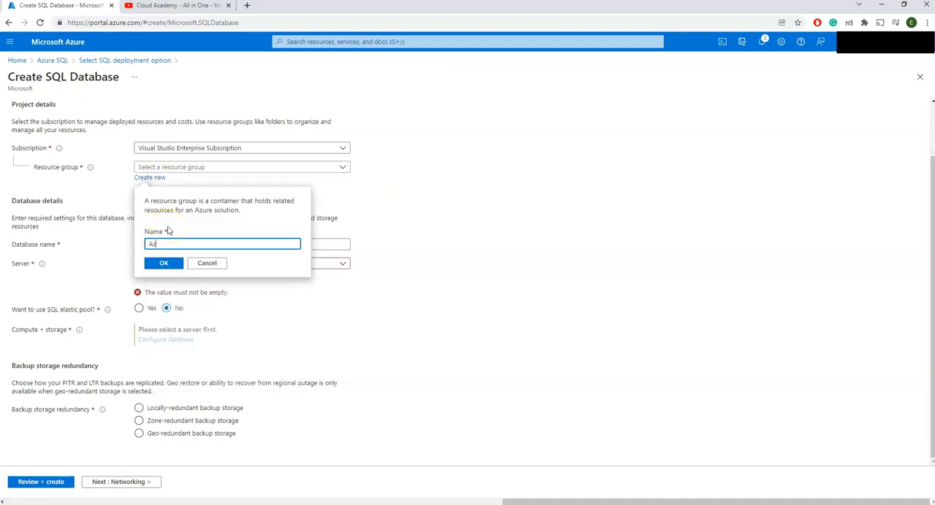
{"action": "type", "text": "ureSqlsamplerg"}
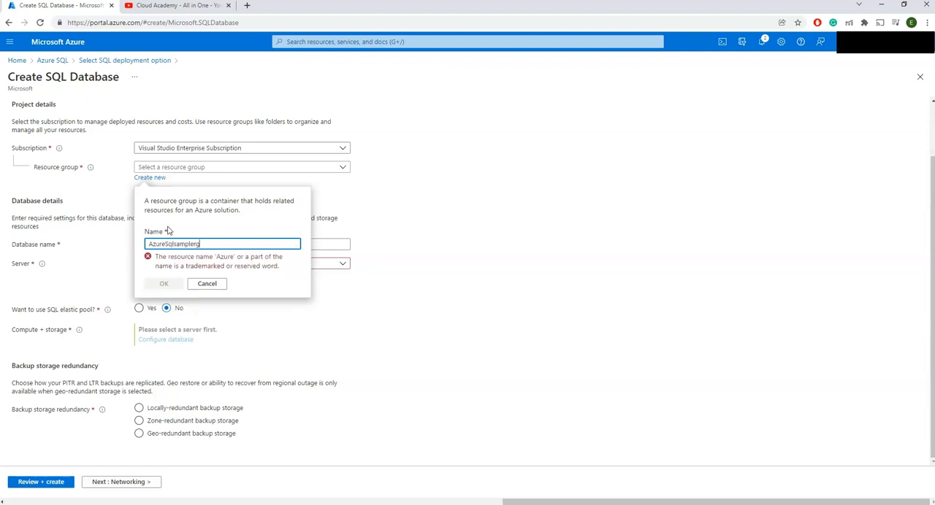
{"action": "left_click", "coordinate": [164, 264]}
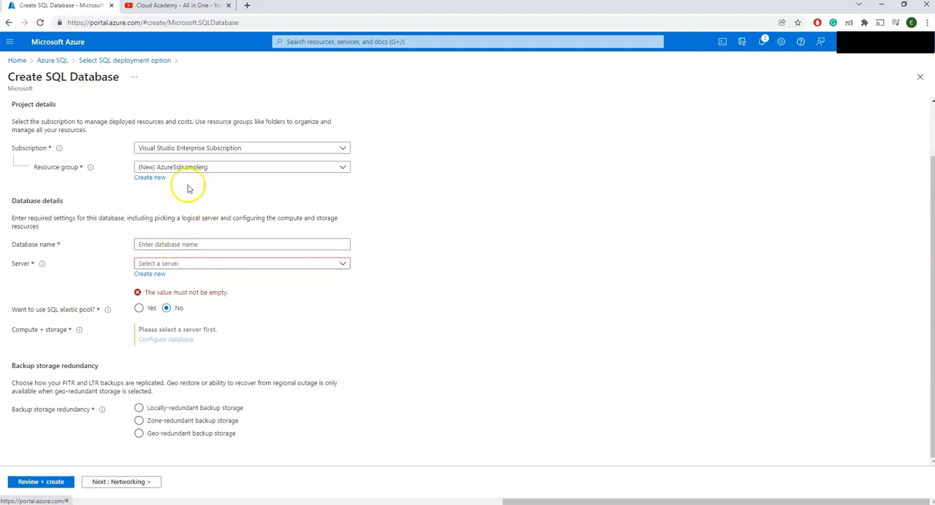
Step: Enter Adventuremyworks as the database name
{"action": "left_click", "coordinate": [227, 243]}
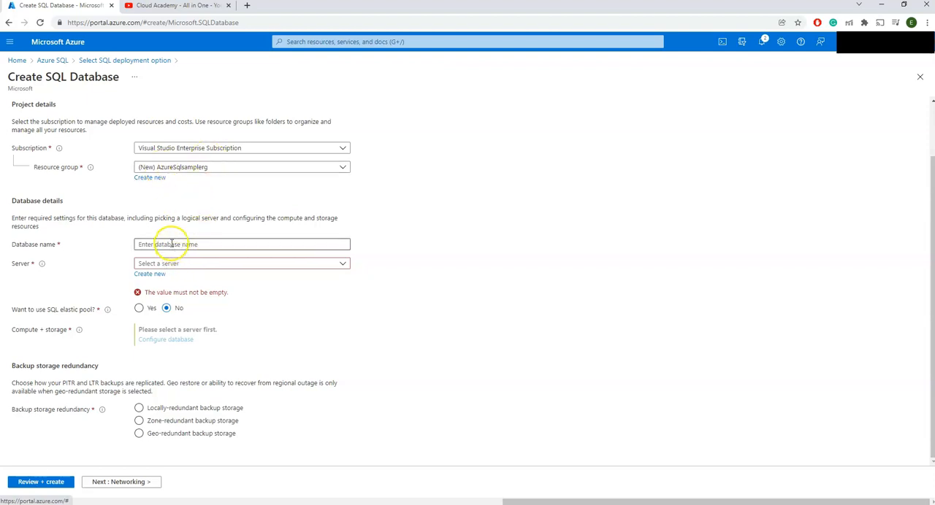
{"action": "left_click", "coordinate": [172, 244]}
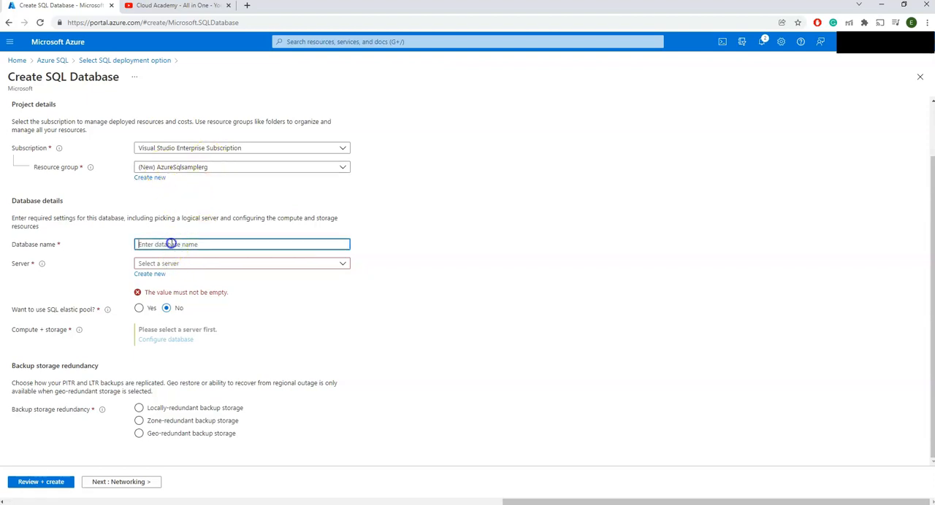
{"action": "type", "text": "Adven"}
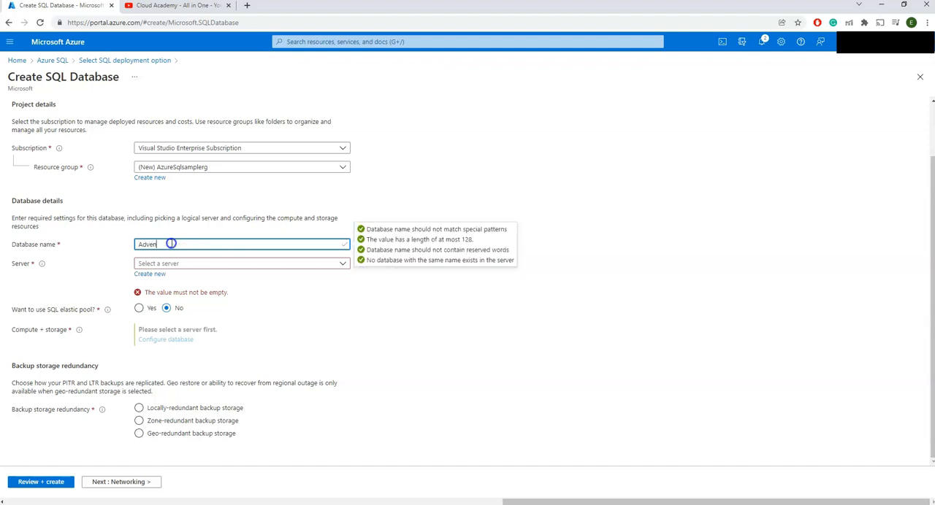
{"action": "type", "text": "tureWorks"}
Step: Try to find a server named adeventuredataserve among the existing servers
{"action": "left_click", "coordinate": [173, 263]}
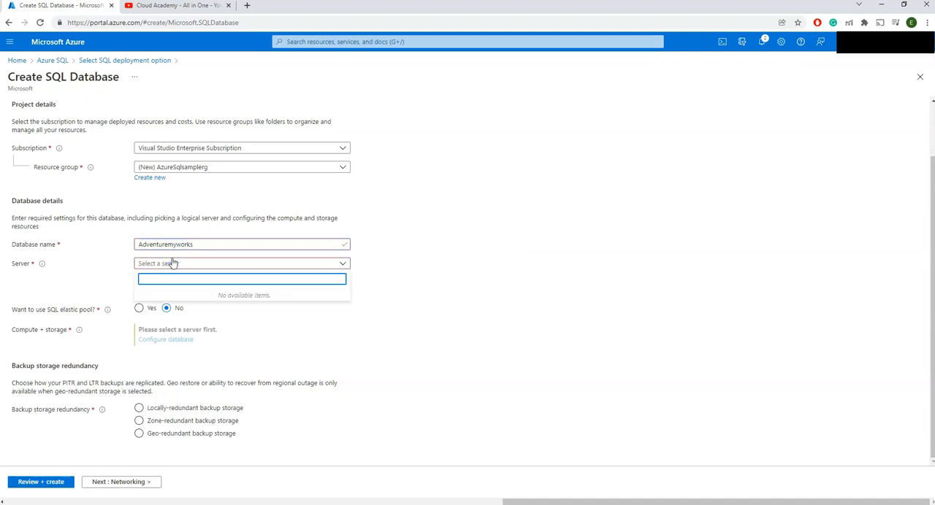
{"action": "type", "text": "adeventuredata"}
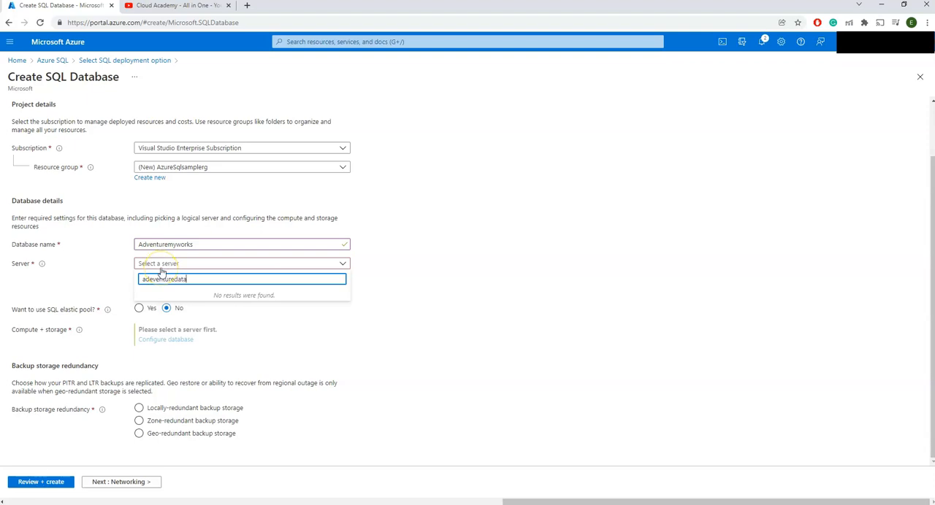
{"action": "type", "text": "server"}
{"action": "left_click", "coordinate": [262, 329]}
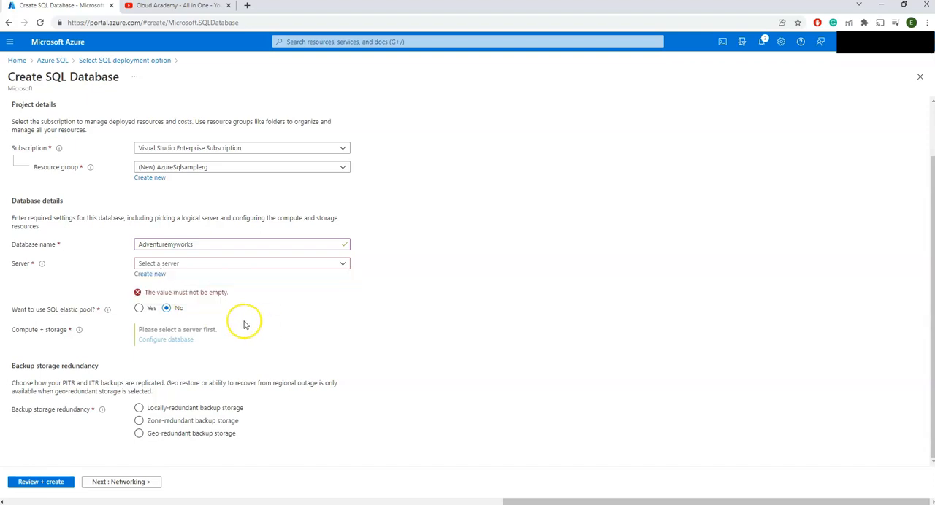
Step: Set the SQL elastic pool option to No and choose locally-redundant backup storage
{"action": "left_click", "coordinate": [150, 309]}
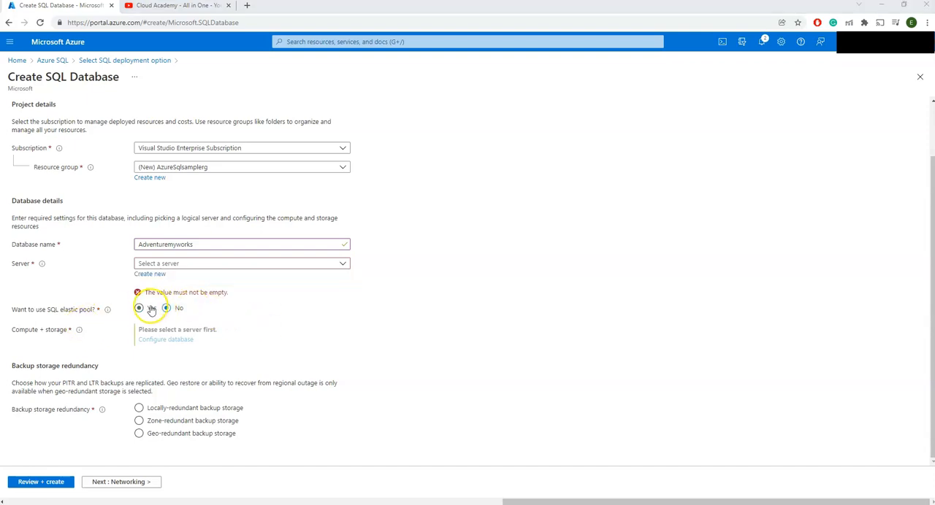
{"action": "left_click", "coordinate": [167, 308]}
{"action": "left_click", "coordinate": [140, 308]}
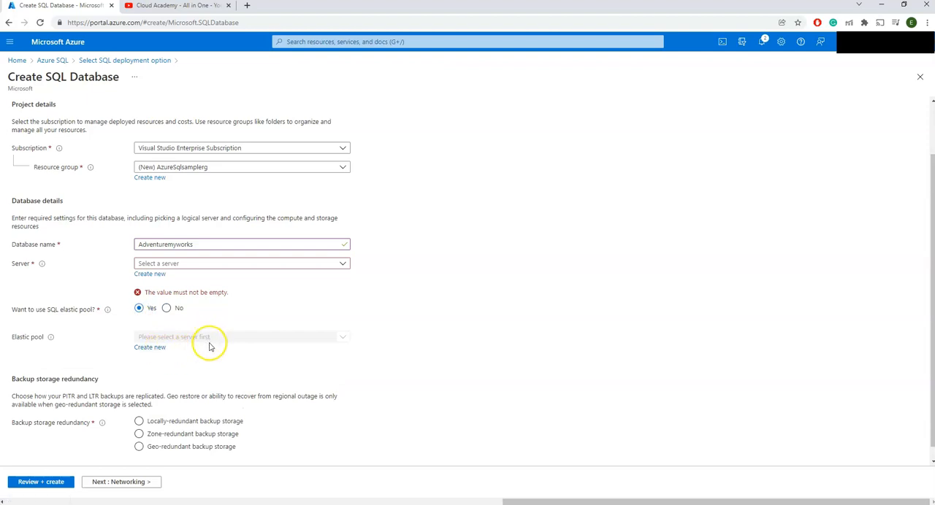
{"action": "left_click", "coordinate": [167, 308]}
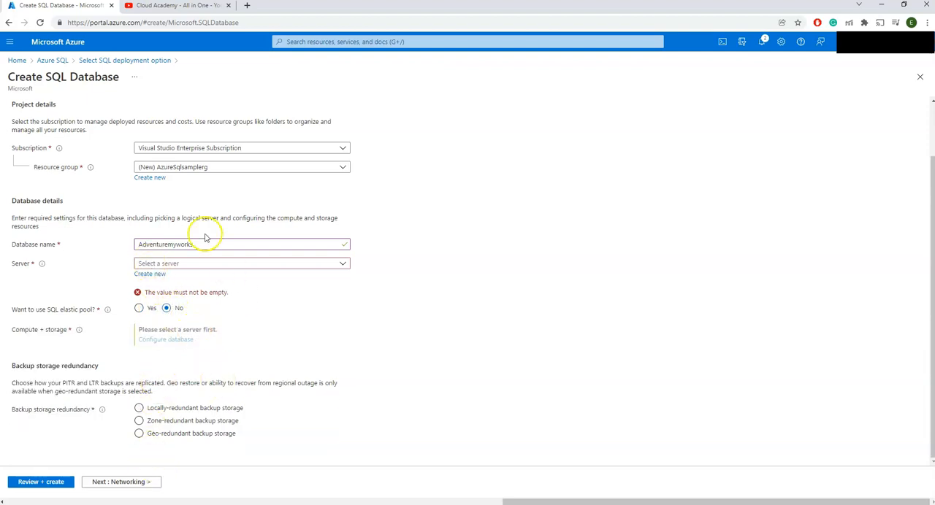
{"action": "left_click", "coordinate": [182, 410]}
{"action": "left_click", "coordinate": [181, 411]}
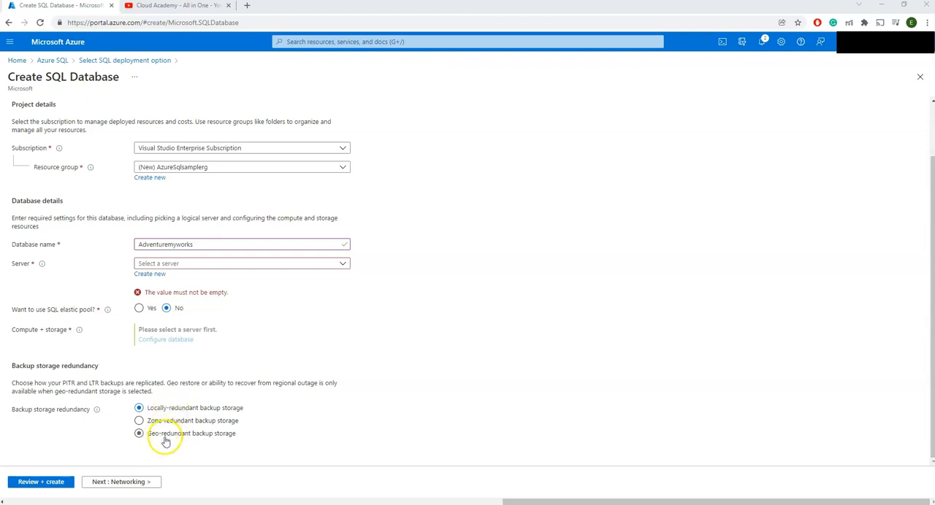
Step: Examine the firewall rules, private endpoints, connection policy and encrypted connection settings on the networking page of the new database
{"action": "left_click", "coordinate": [137, 484]}
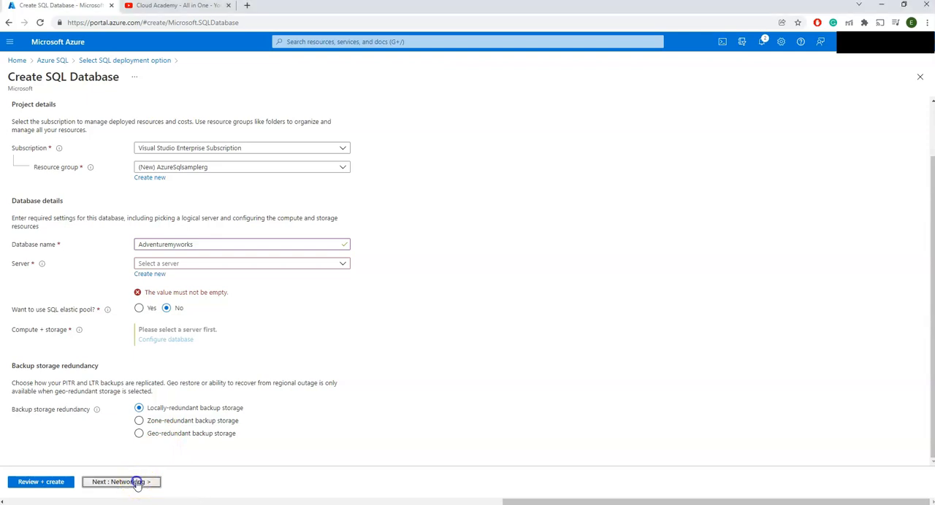
{"action": "scroll", "coordinate": [156, 374], "scroll_direction": "down", "scroll_amount": 3}
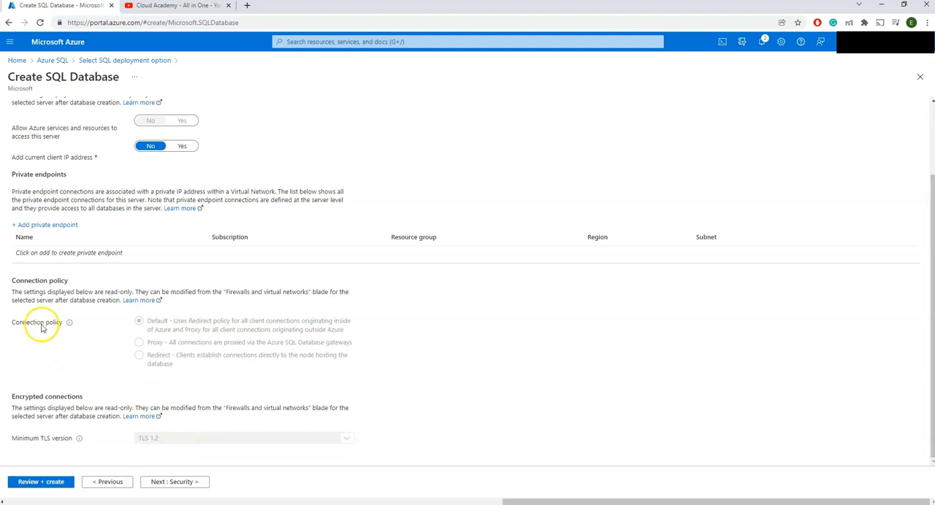
{"action": "mouse_move", "coordinate": [53, 331]}
{"action": "scroll", "coordinate": [91, 340], "scroll_direction": "up", "scroll_amount": 3}
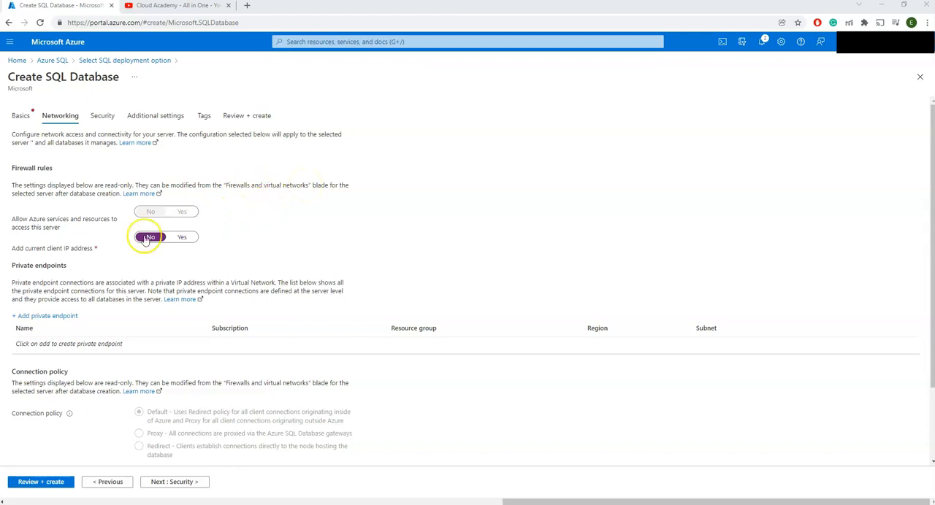
{"action": "scroll", "coordinate": [80, 238], "scroll_direction": "down", "scroll_amount": 2}
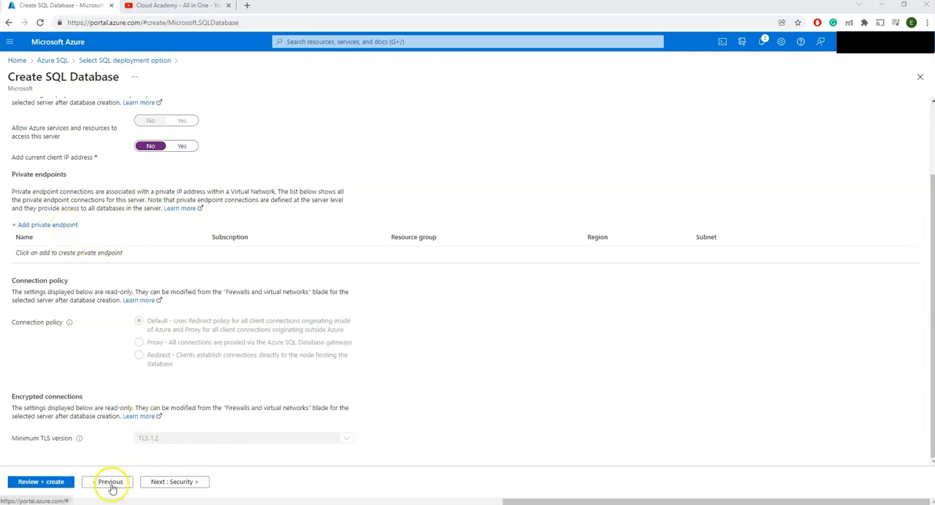
Step: Examine the security settings for the new database and the captured vulnerability assessment scan report, and put the report away
{"action": "left_click", "coordinate": [182, 483]}
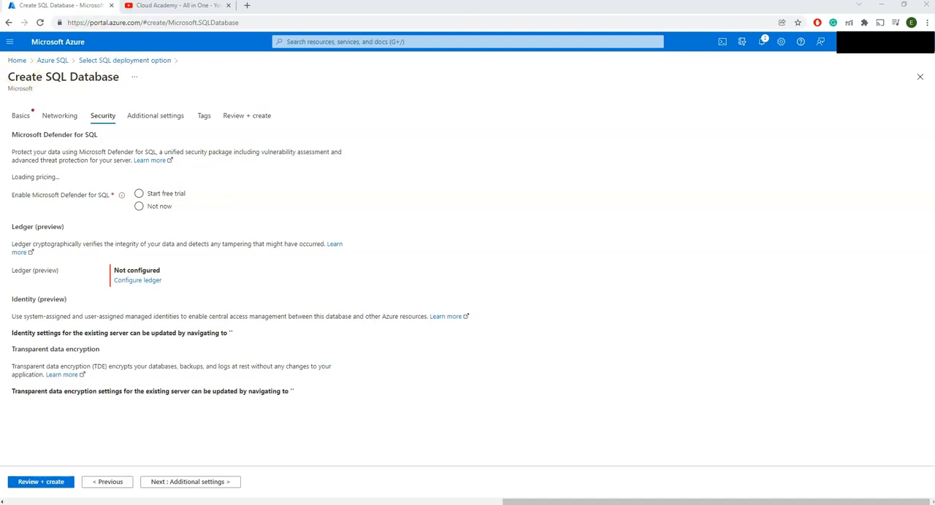
{"action": "left_click_drag", "start_coordinate": [299, 56], "coordinate": [529, 87]}
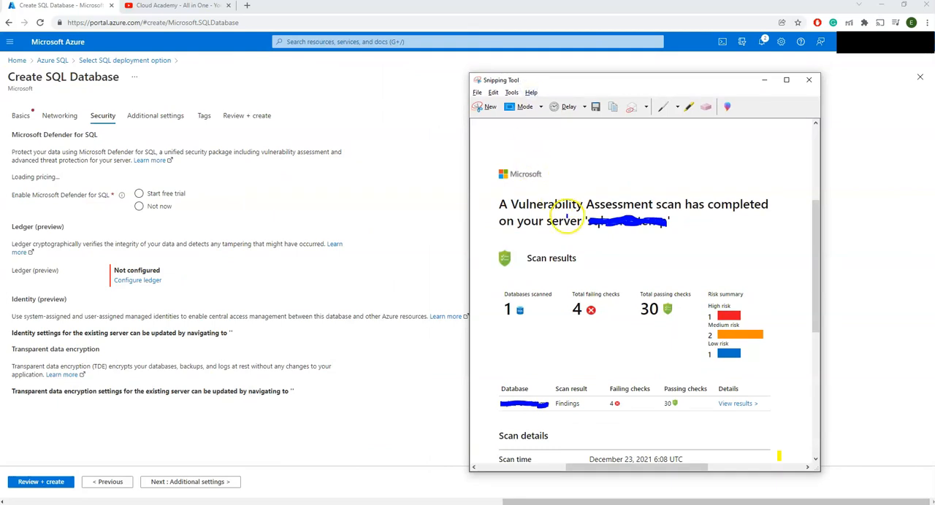
{"action": "scroll", "coordinate": [567, 219], "scroll_direction": "down", "scroll_amount": 1}
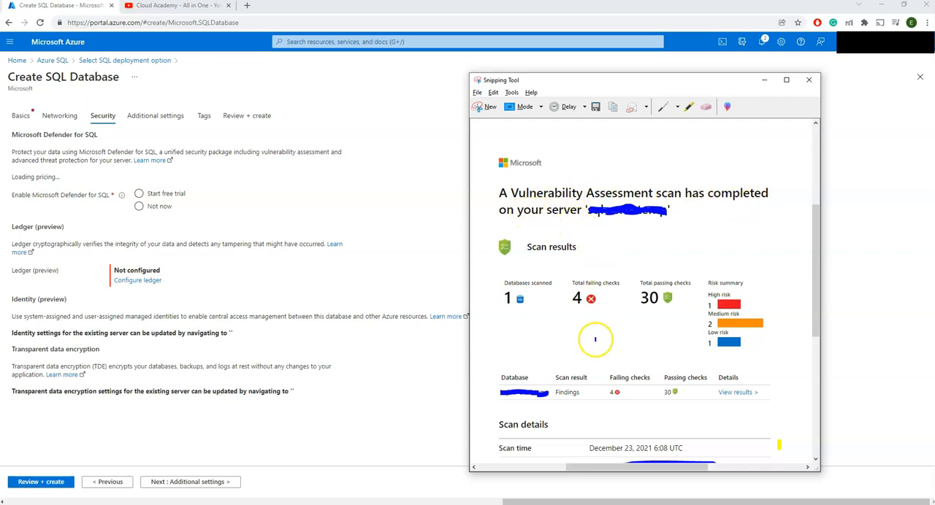
{"action": "scroll", "coordinate": [595, 336], "scroll_direction": "down", "scroll_amount": 1}
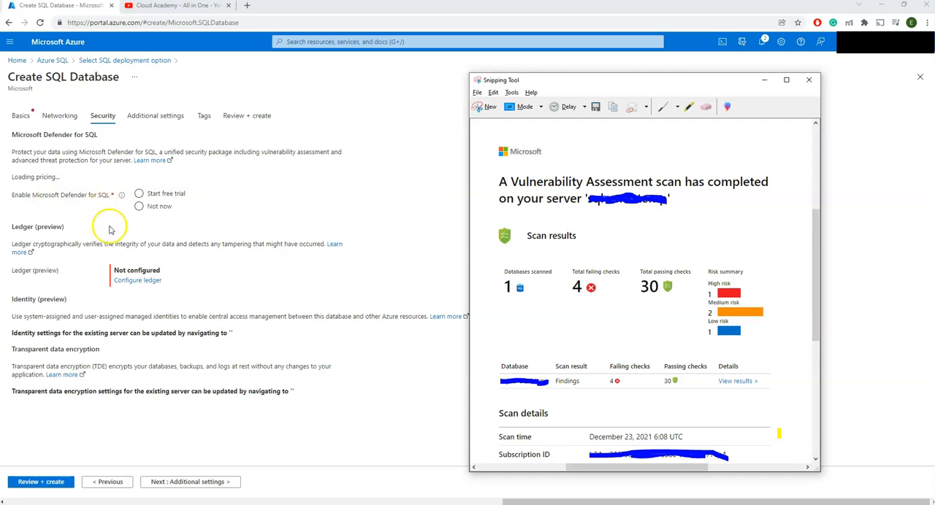
{"action": "left_click", "coordinate": [763, 80]}
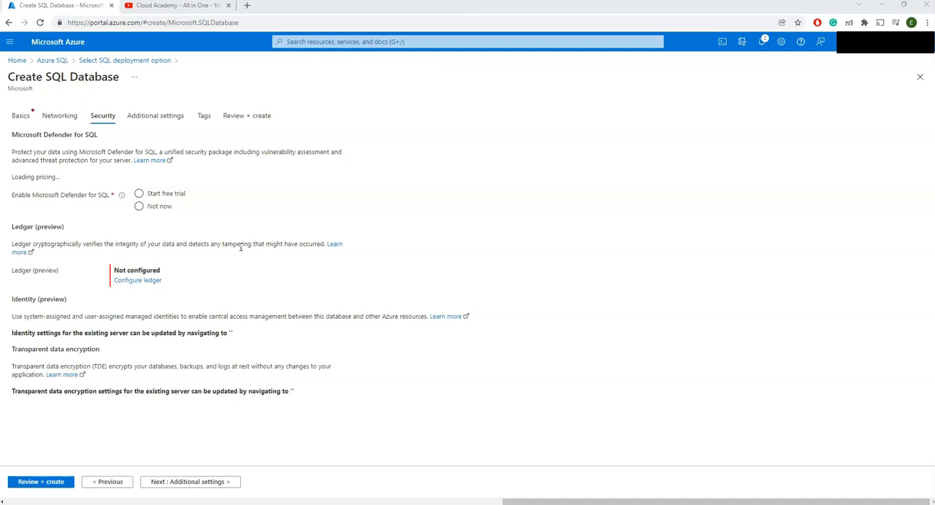
Step: Keep the additional settings as they are and add a tag named SQLserverdatabase to the SQL database
{"action": "left_click", "coordinate": [190, 482]}
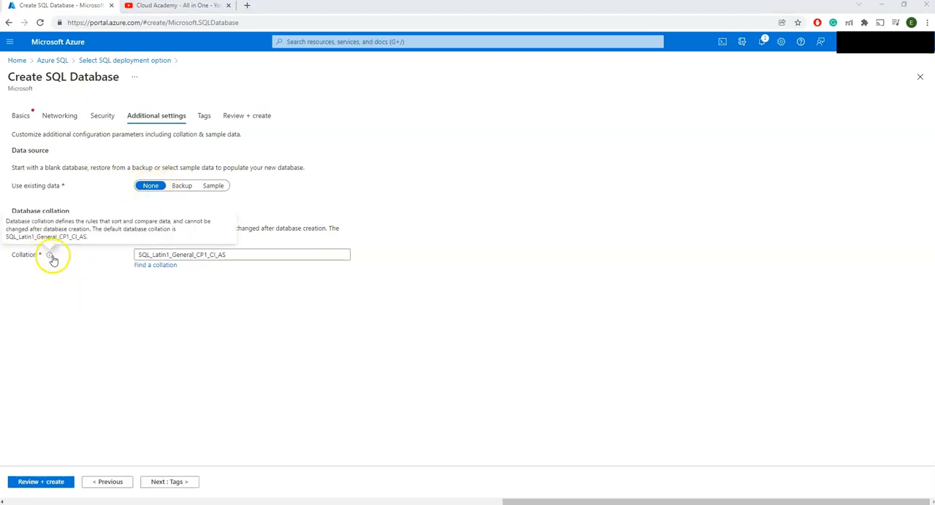
{"action": "left_click", "coordinate": [174, 482]}
{"action": "left_click", "coordinate": [84, 188]}
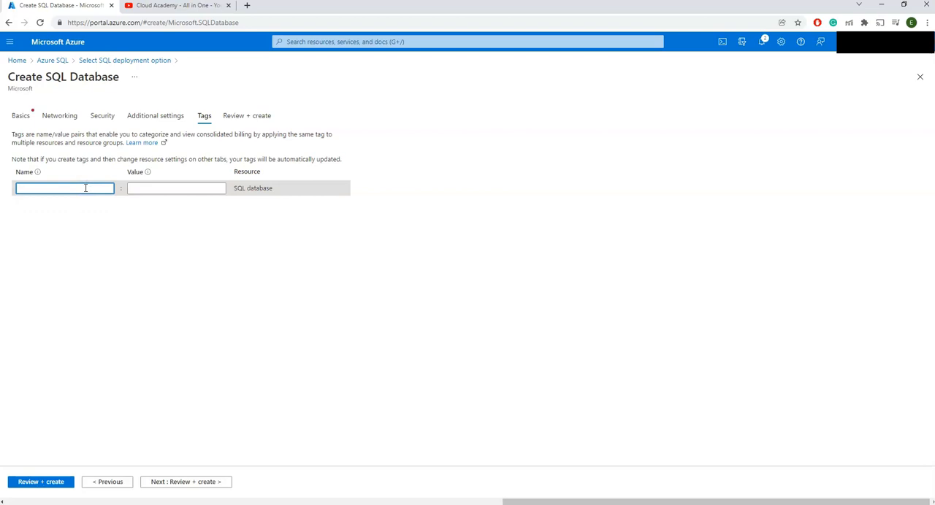
{"action": "type", "text": "S"}
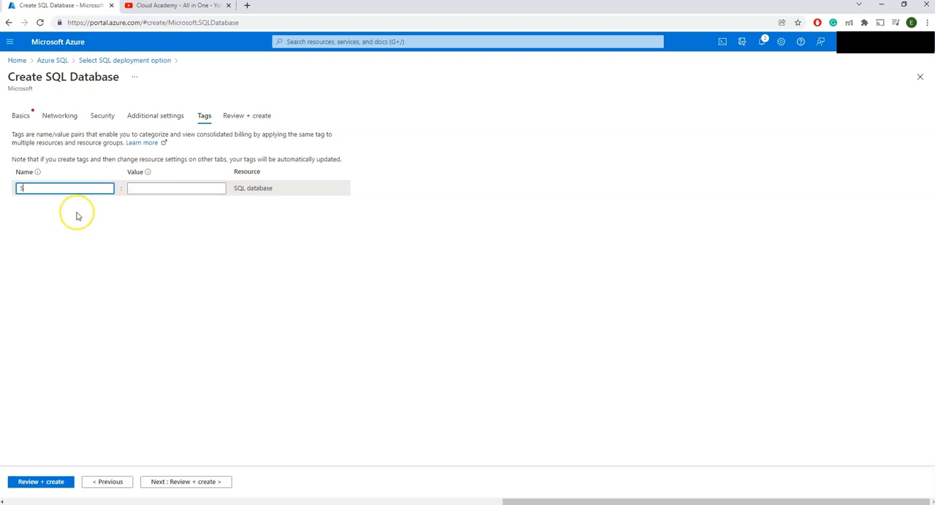
{"action": "type", "text": "QLserver"}
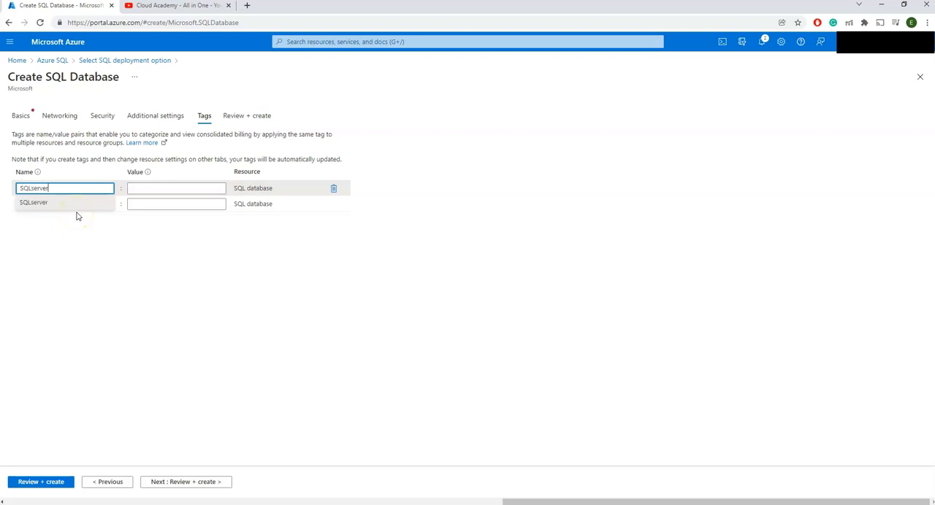
{"action": "type", "text": "database"}
Step: Give the SQLserverdatabase tag the value SQLserverdatabase
{"action": "key", "text": "Tab"}
{"action": "type", "text": "SQL"}
{"action": "key", "text": "BackSpace"}
{"action": "key", "text": "BackSpace"}
{"action": "type", "text": "QLserver"}
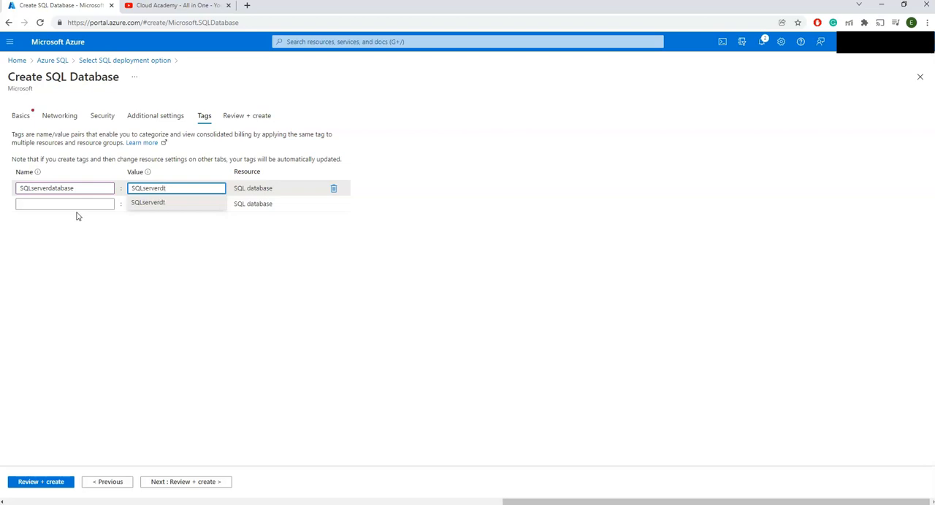
{"action": "key", "text": "BackSpace"}
{"action": "key", "text": "BackSpace"}
{"action": "type", "text": "databas"}
{"action": "left_click", "coordinate": [223, 275]}
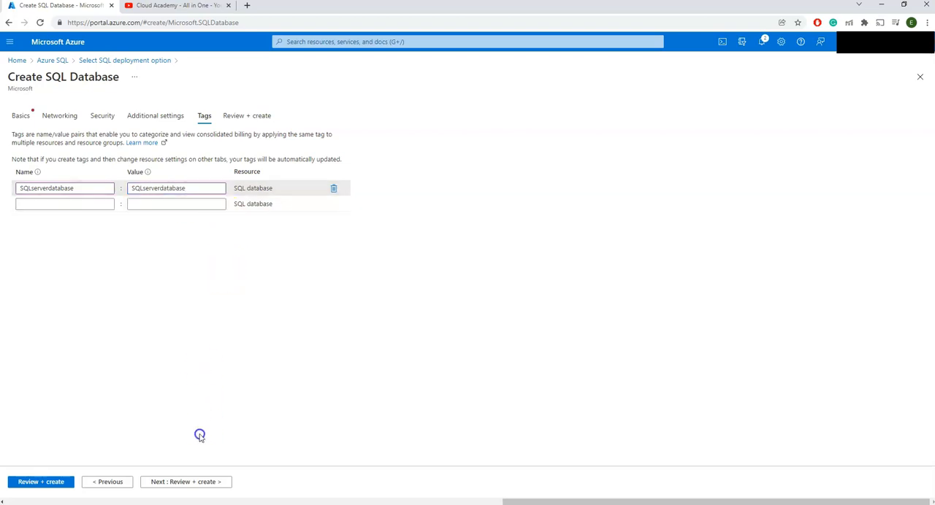
Step: Go to the final review of the database configuration and check its summary and validation result
{"action": "left_click", "coordinate": [185, 482]}
{"action": "scroll", "coordinate": [146, 323], "scroll_direction": "down", "scroll_amount": 3}
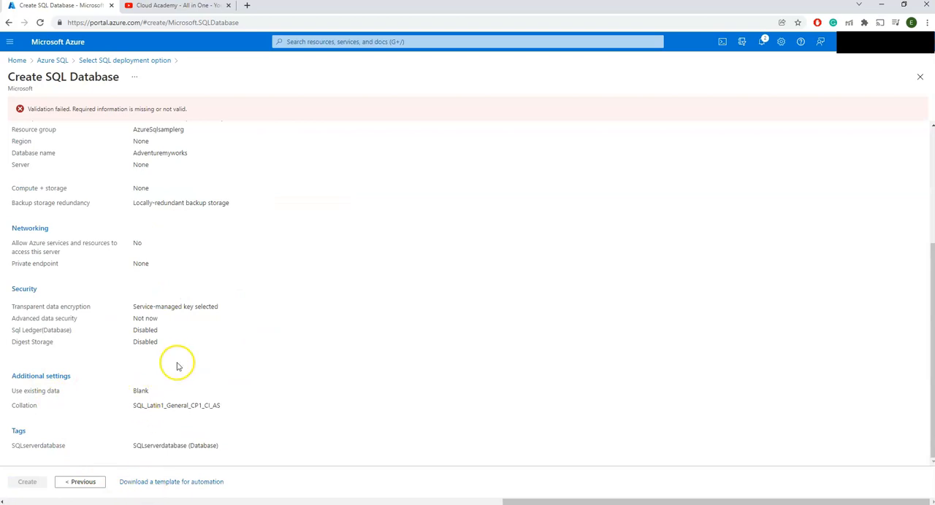
{"action": "left_click", "coordinate": [167, 484]}
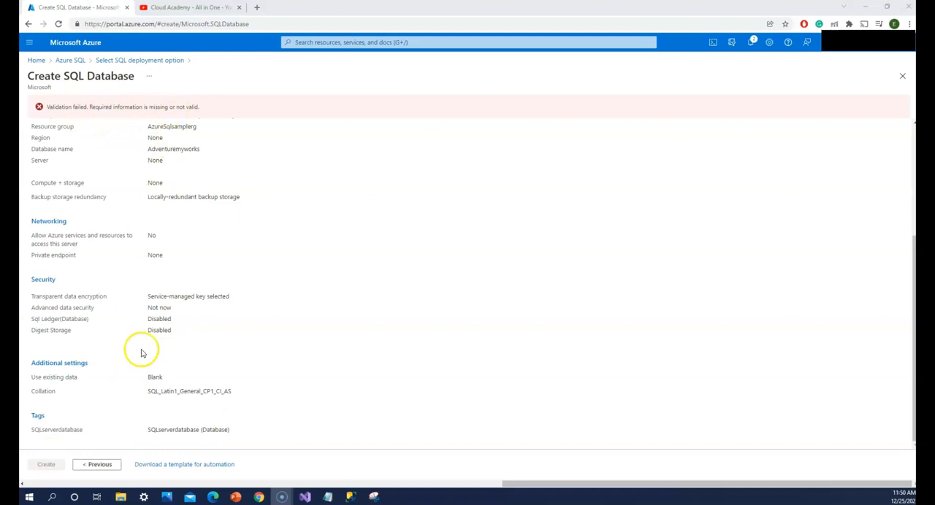
{"action": "left_click", "coordinate": [73, 106]}
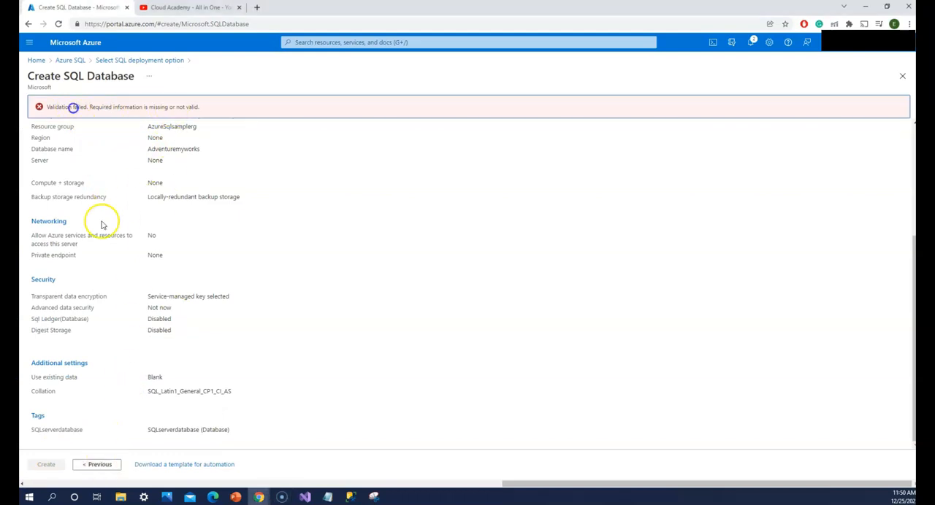
Step: Return to the security settings and set Enable Microsoft Defender for SQL to Not now
{"action": "left_click", "coordinate": [110, 465]}
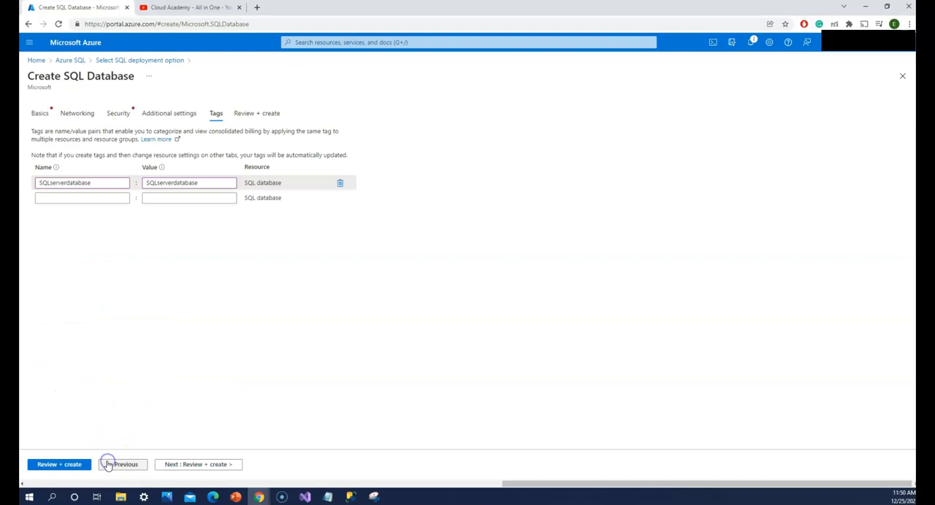
{"action": "left_click", "coordinate": [107, 183]}
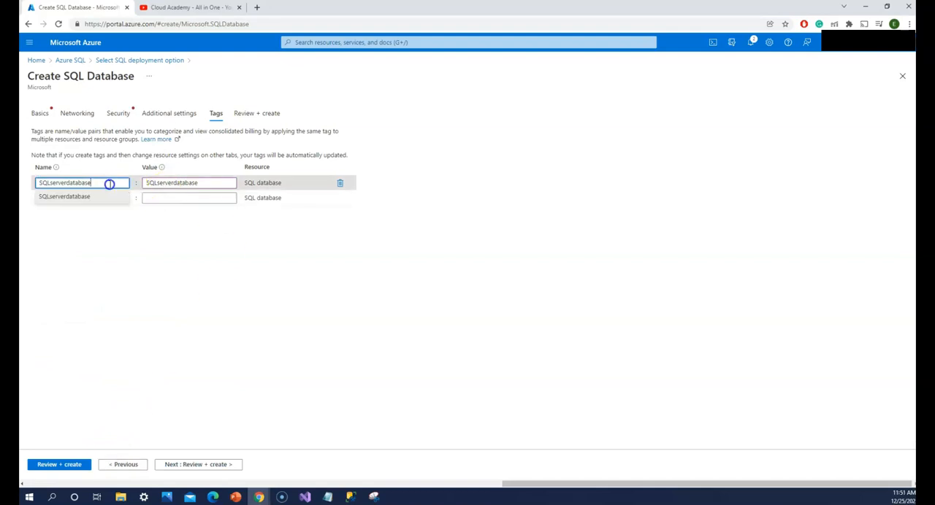
{"action": "left_click", "coordinate": [119, 113]}
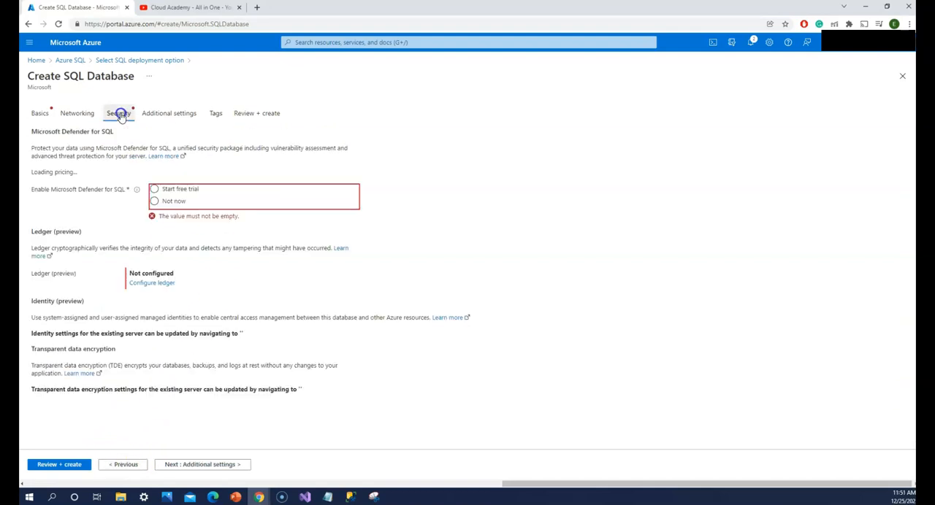
{"action": "left_click", "coordinate": [155, 188]}
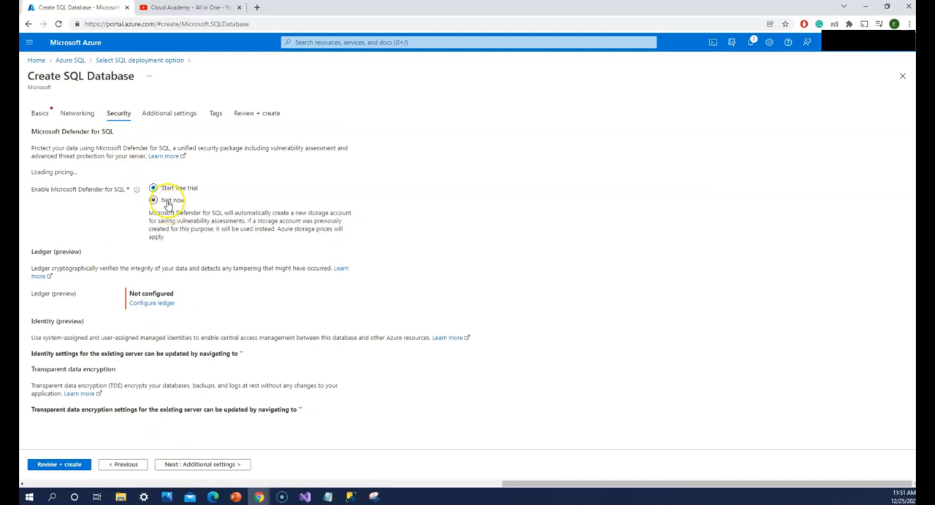
{"action": "left_click", "coordinate": [154, 200]}
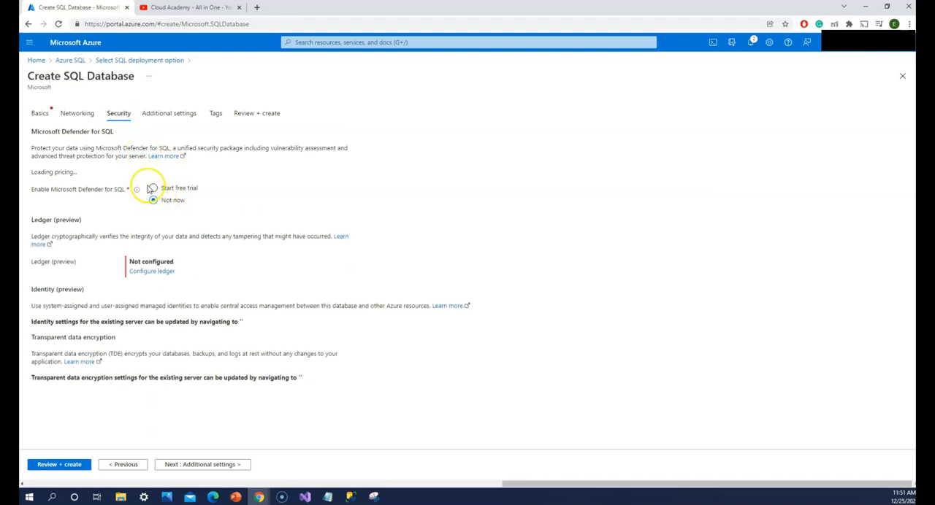
Step: Start creating a new server from the database's basic settings and name it myazuresqlserveradventure
{"action": "left_click", "coordinate": [50, 116]}
{"action": "scroll", "coordinate": [216, 230], "scroll_direction": "down", "scroll_amount": 3}
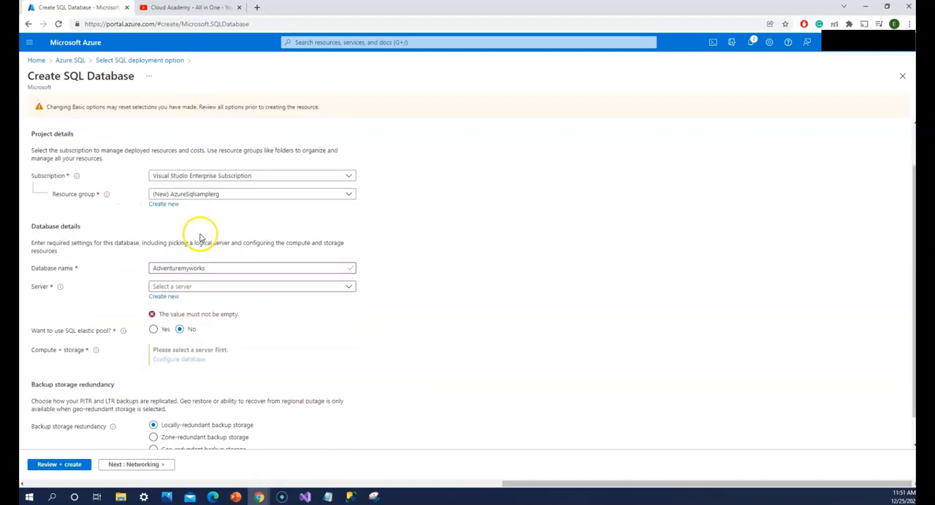
{"action": "left_click", "coordinate": [154, 297]}
{"action": "left_click", "coordinate": [179, 299]}
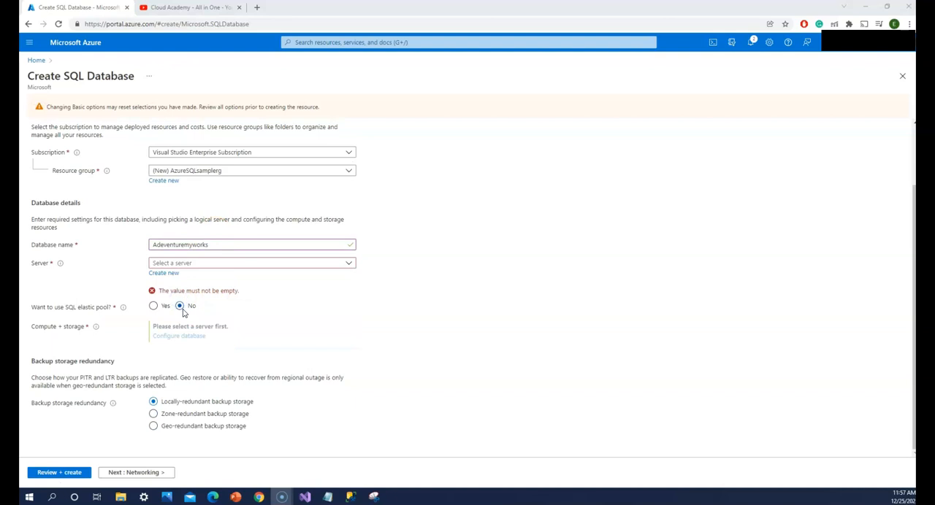
{"action": "left_click", "coordinate": [168, 274]}
{"action": "left_click", "coordinate": [167, 276]}
{"action": "left_click", "coordinate": [185, 162]}
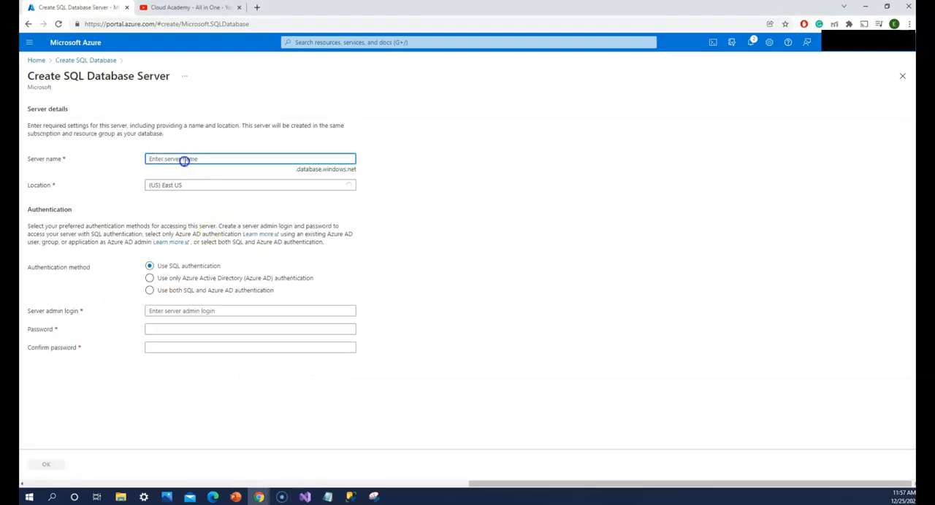
{"action": "type", "text": "myazuresqlserveradventure"}
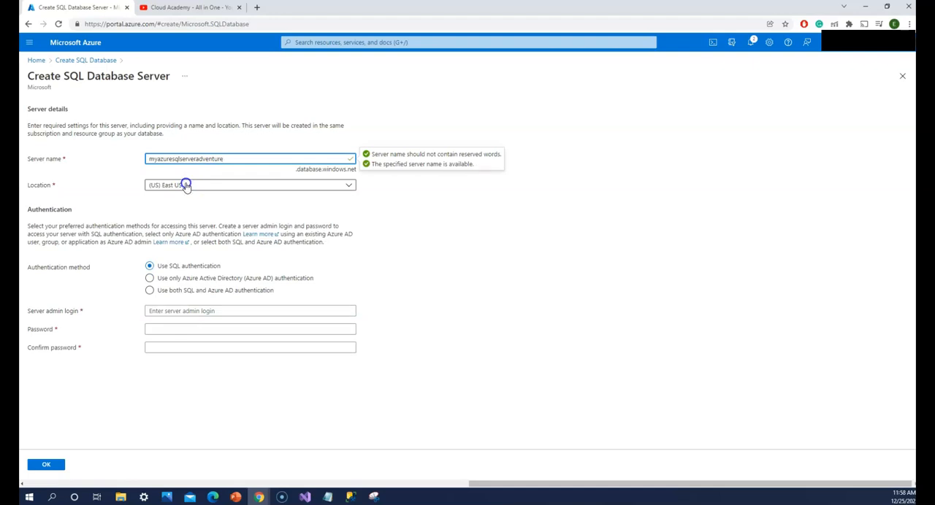
Step: Try (Asia Pacific) Southeast Asia as the server location and switch back to (US) East US
{"action": "left_click", "coordinate": [187, 186]}
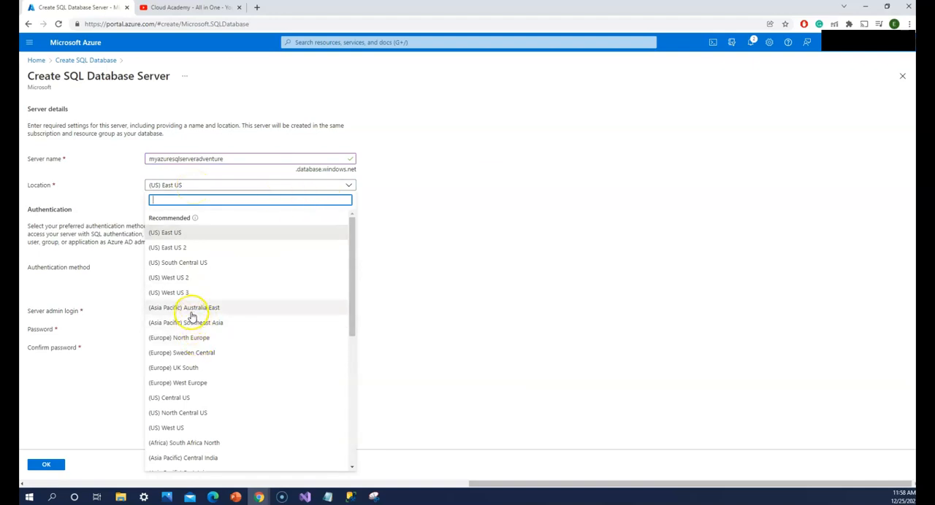
{"action": "left_click", "coordinate": [187, 323]}
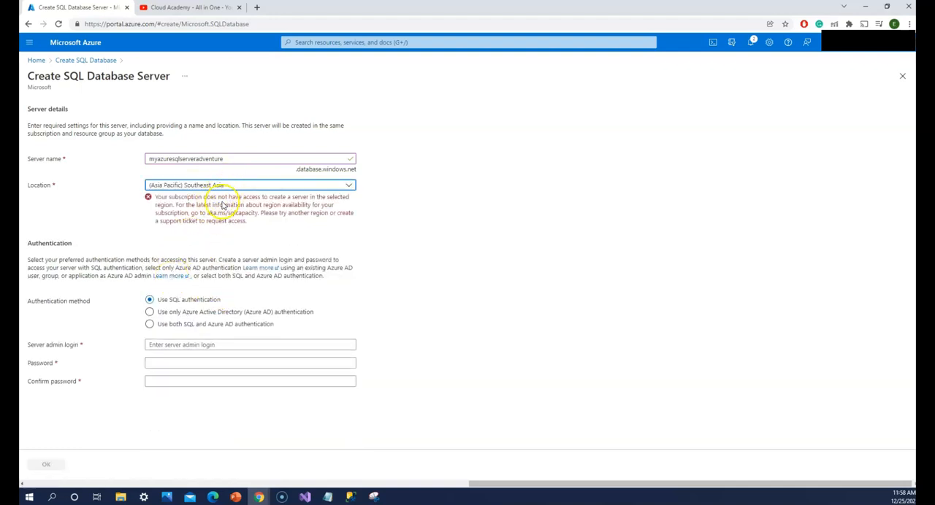
{"action": "left_click", "coordinate": [251, 184]}
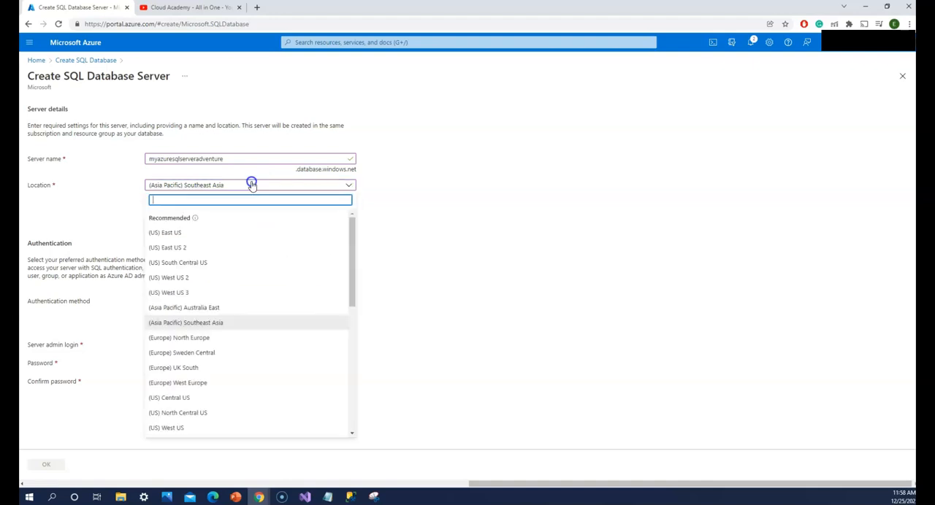
{"action": "left_click", "coordinate": [197, 237]}
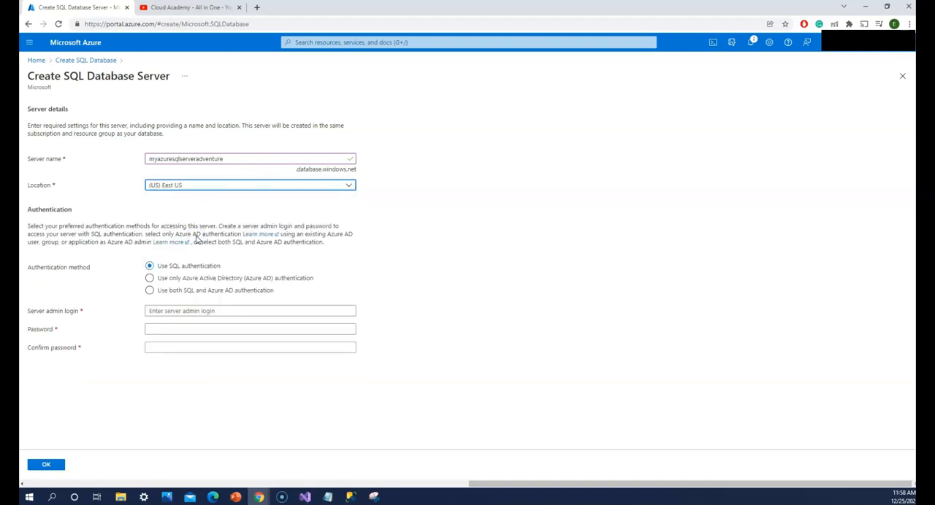
Step: Keep SQL authentication, try sa as the server admin login and begin entering the admin password
{"action": "left_click", "coordinate": [197, 278]}
{"action": "left_click", "coordinate": [210, 290]}
{"action": "left_click", "coordinate": [201, 311]}
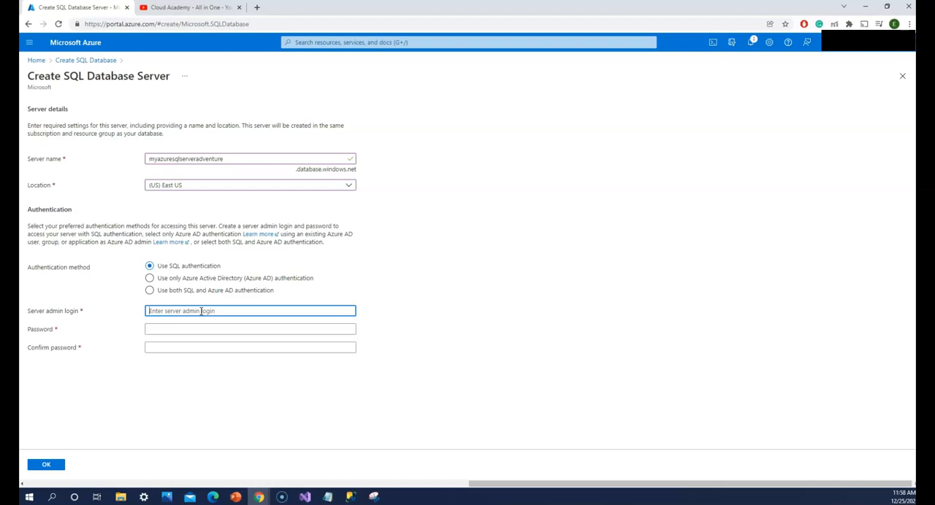
{"action": "type", "text": "sa"}
{"action": "key", "text": "Tab"}
{"action": "type", "text": "Pa"}
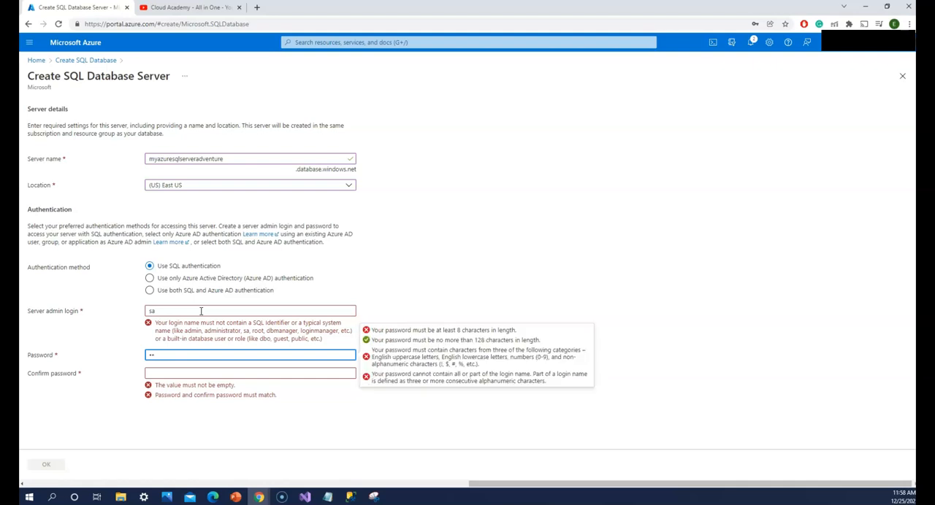
Step: Change the server admin login to adventureworkssample
{"action": "left_click", "coordinate": [201, 311]}
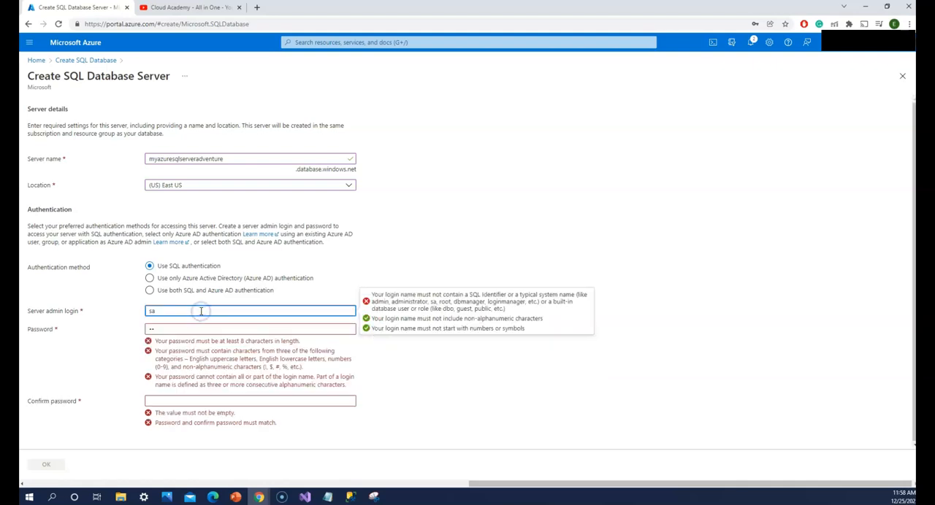
{"action": "key", "text": "BackSpace"}
{"action": "key", "text": "BackSpace"}
{"action": "type", "text": "adventureworkssample"}
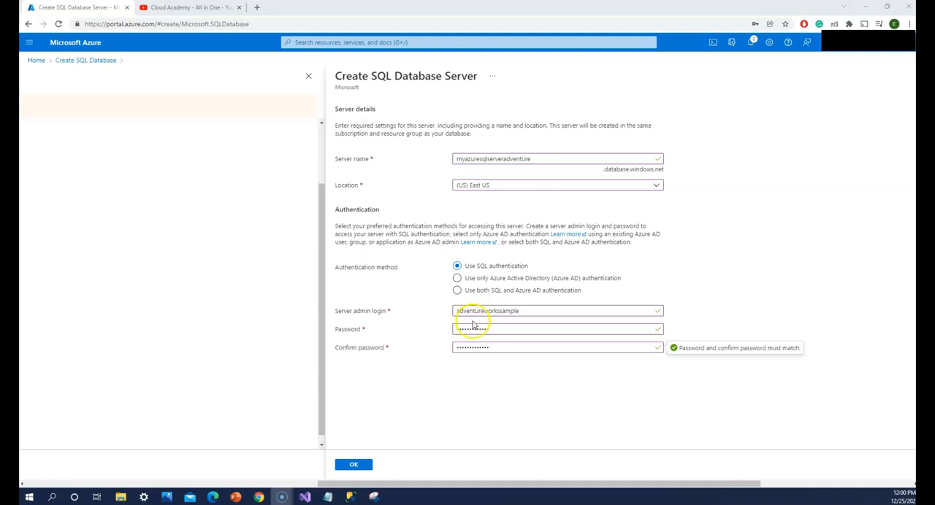
Step: Accept the new server's settings, review the database configuration and create the SQL database
{"action": "left_click", "coordinate": [351, 467]}
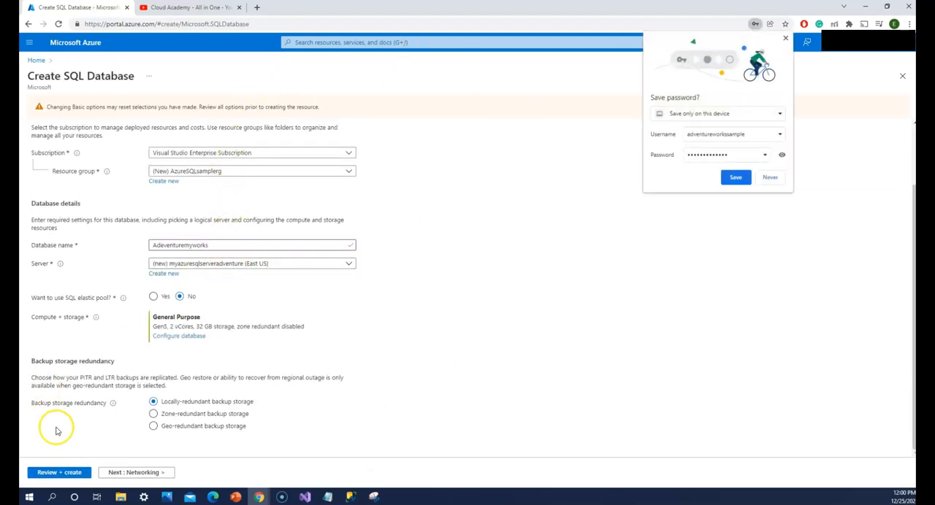
{"action": "left_click", "coordinate": [75, 473]}
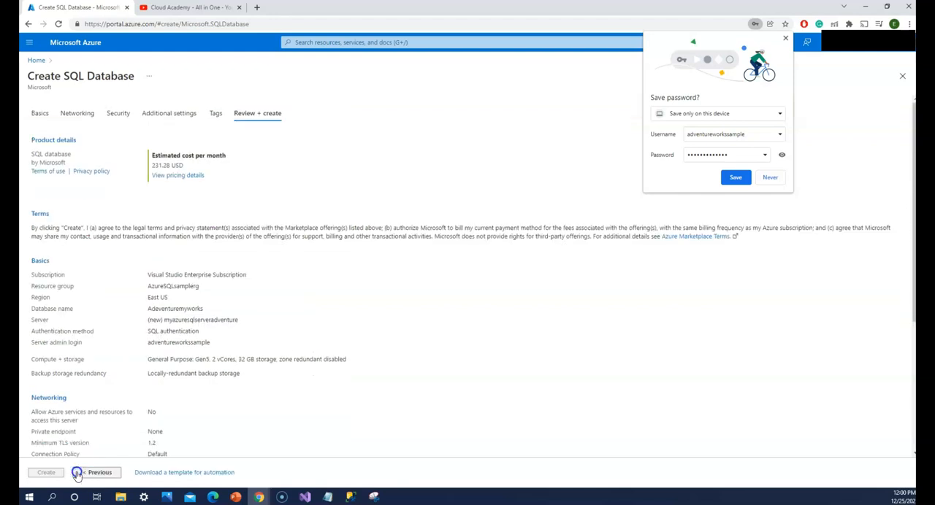
{"action": "scroll", "coordinate": [214, 312], "scroll_direction": "down", "scroll_amount": 3}
{"action": "left_click", "coordinate": [47, 473]}
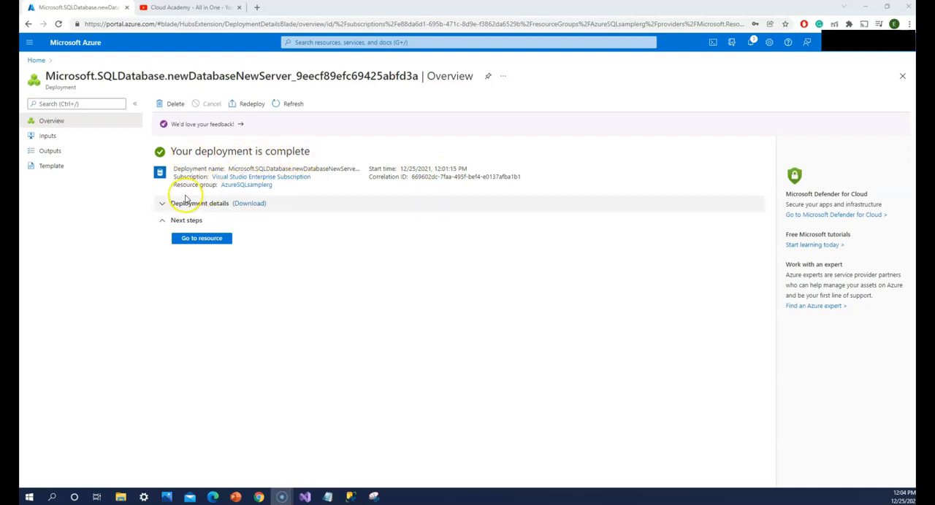
Step: Expand the completed deployment's details and open the deployed Adeventuremyworks database resource
{"action": "left_click", "coordinate": [164, 204]}
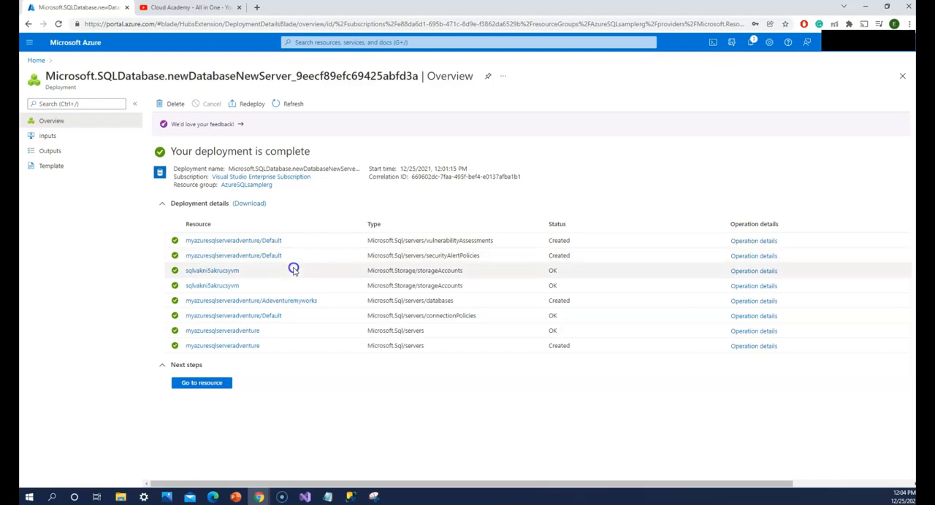
{"action": "left_click", "coordinate": [220, 382]}
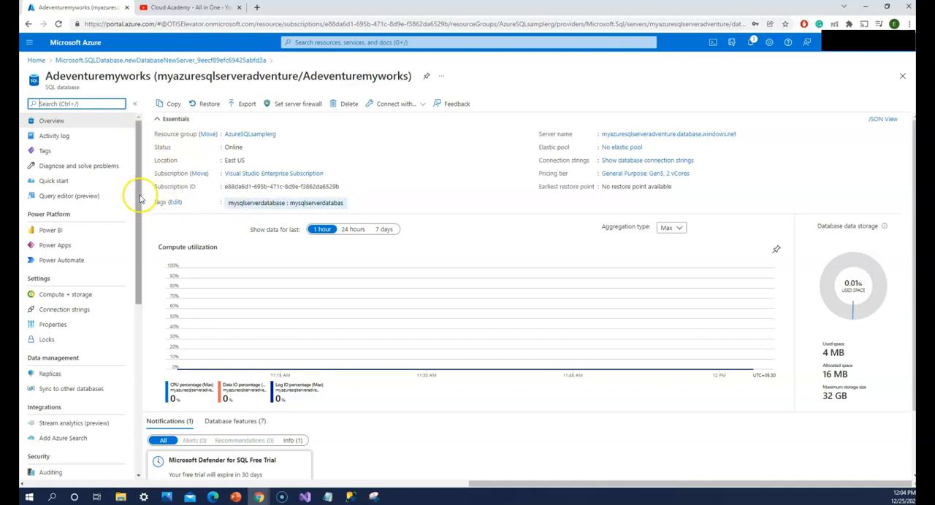
Step: Check the local AdventureWorks2017 database in SQL Server Management Studio, and return to the Azure portal to look through the Adeventuremyworks database's management options
{"action": "left_click", "coordinate": [350, 496]}
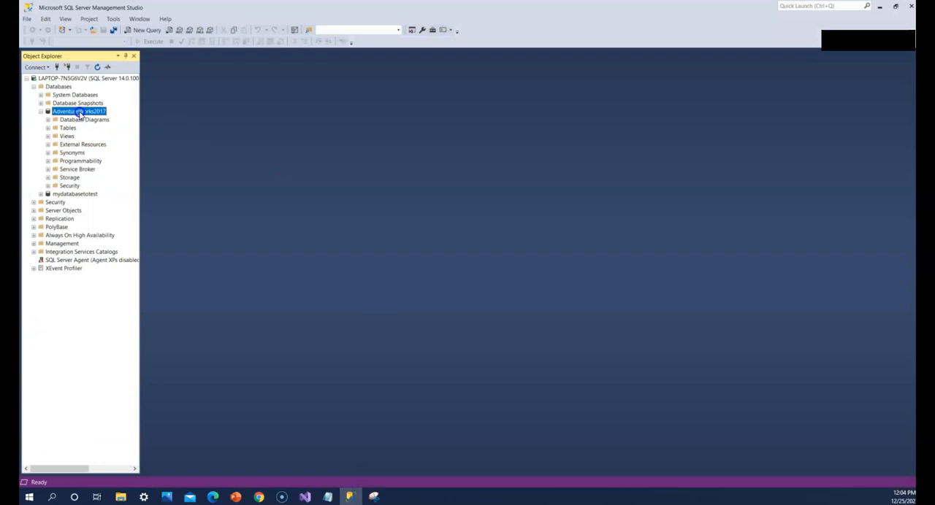
{"action": "left_click", "coordinate": [879, 6]}
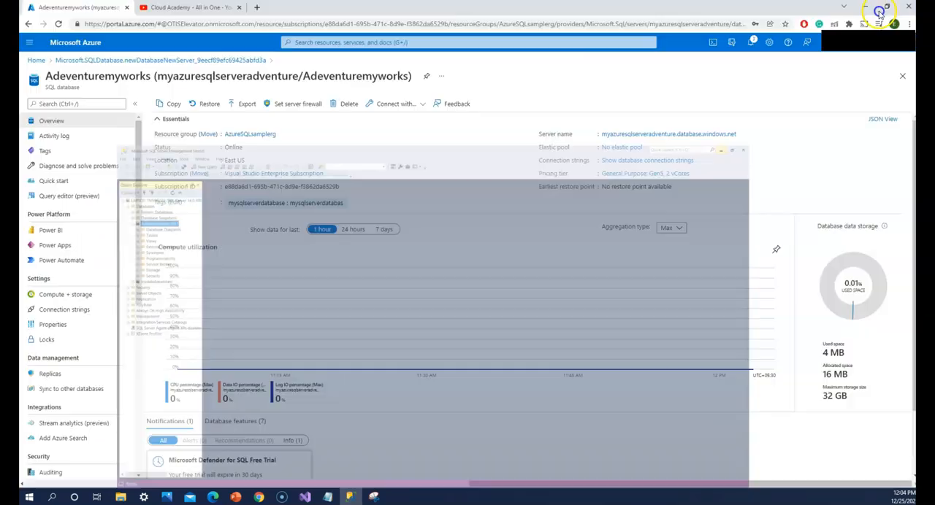
{"action": "left_click_drag", "start_coordinate": [139, 246], "coordinate": [150, 368]}
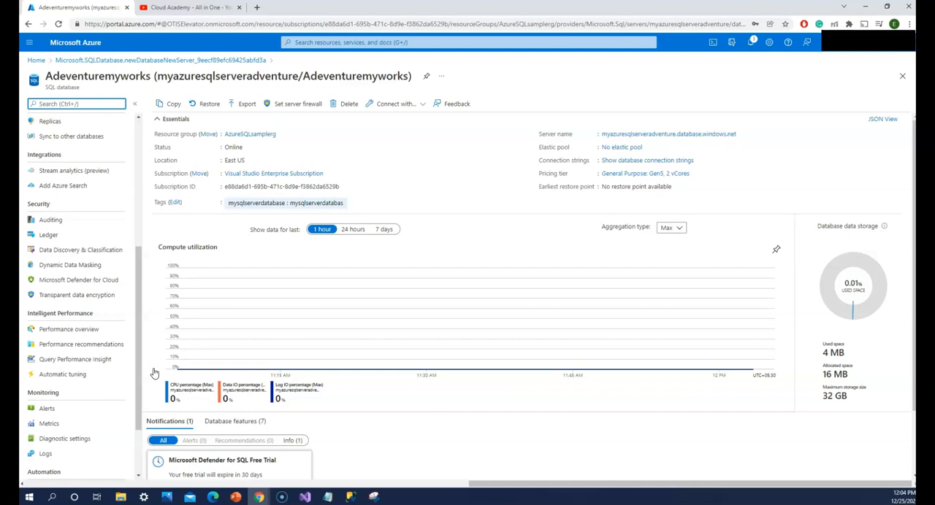
{"action": "left_click", "coordinate": [140, 358]}
{"action": "left_click_drag", "start_coordinate": [140, 358], "coordinate": [139, 365]}
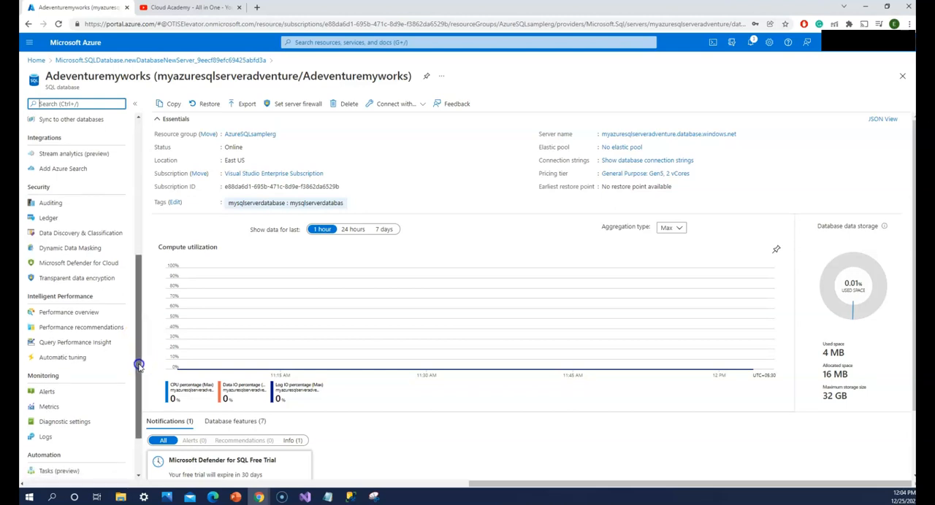